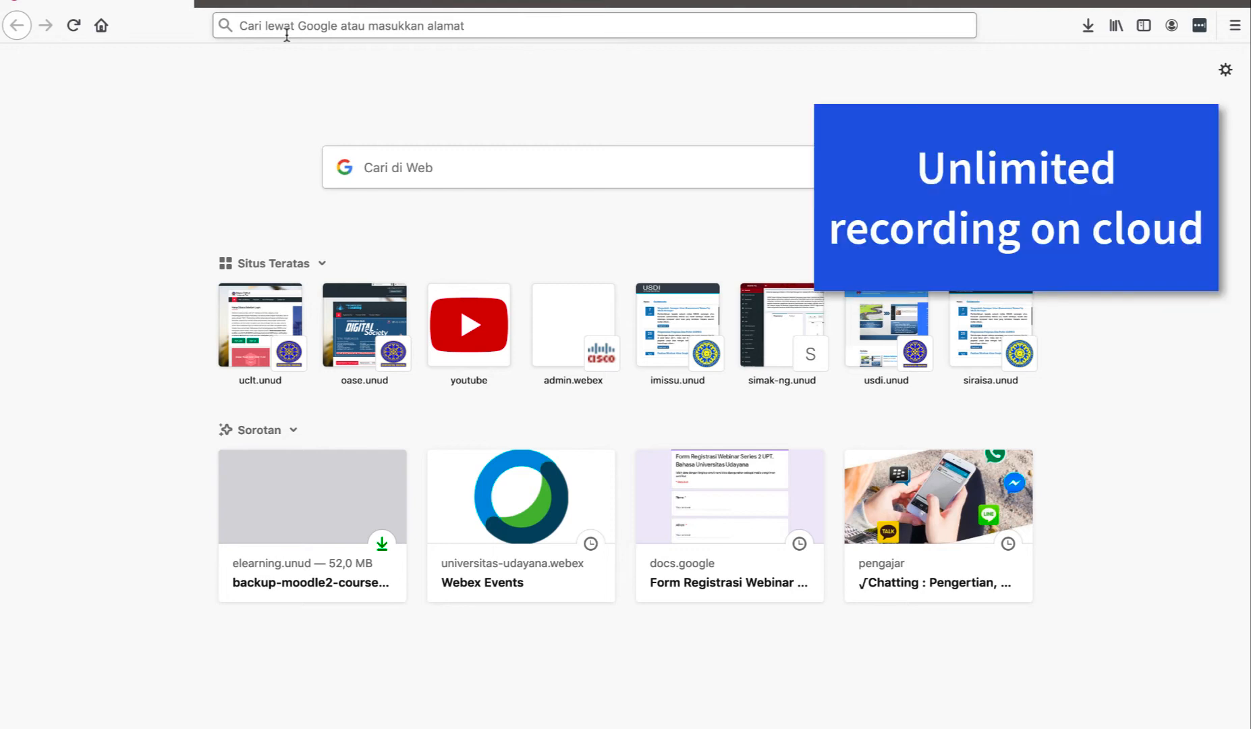
Open universitas-udayana.webex.com from the Firefox address bar suggestion for 'uni'
left_click(287, 27)
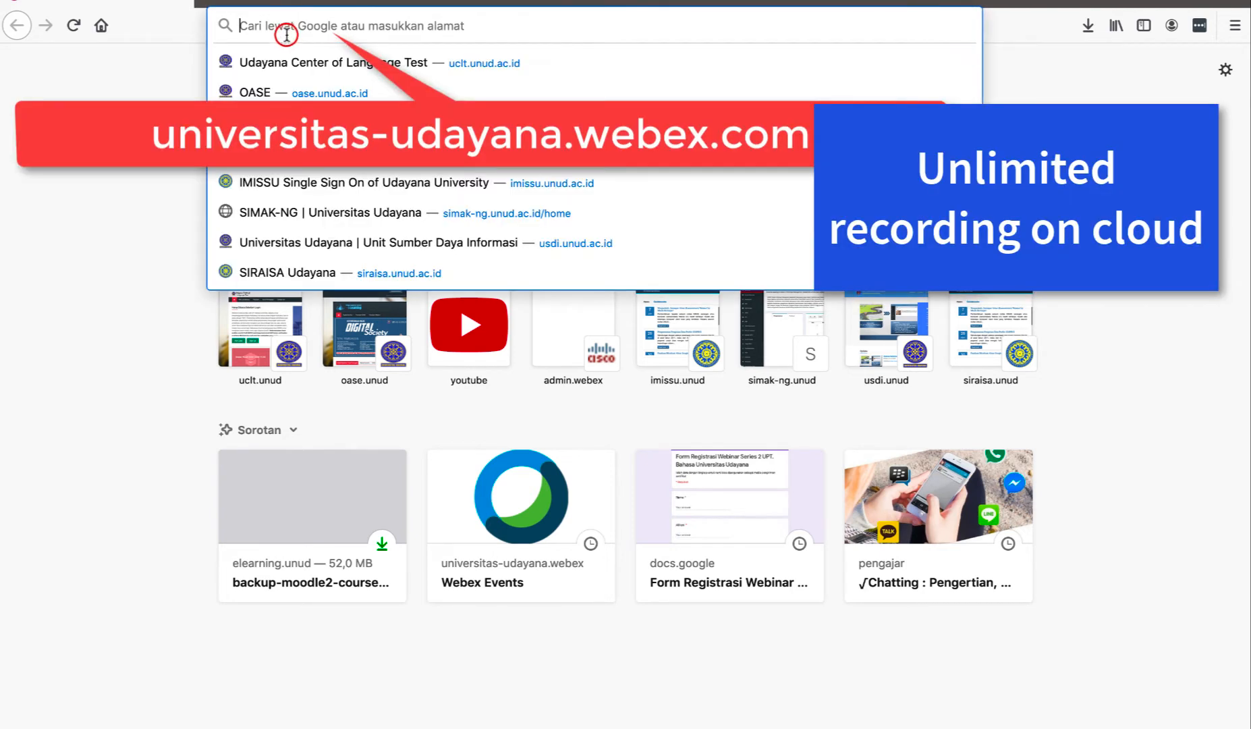
type("universitas-udayana.webex.com/")
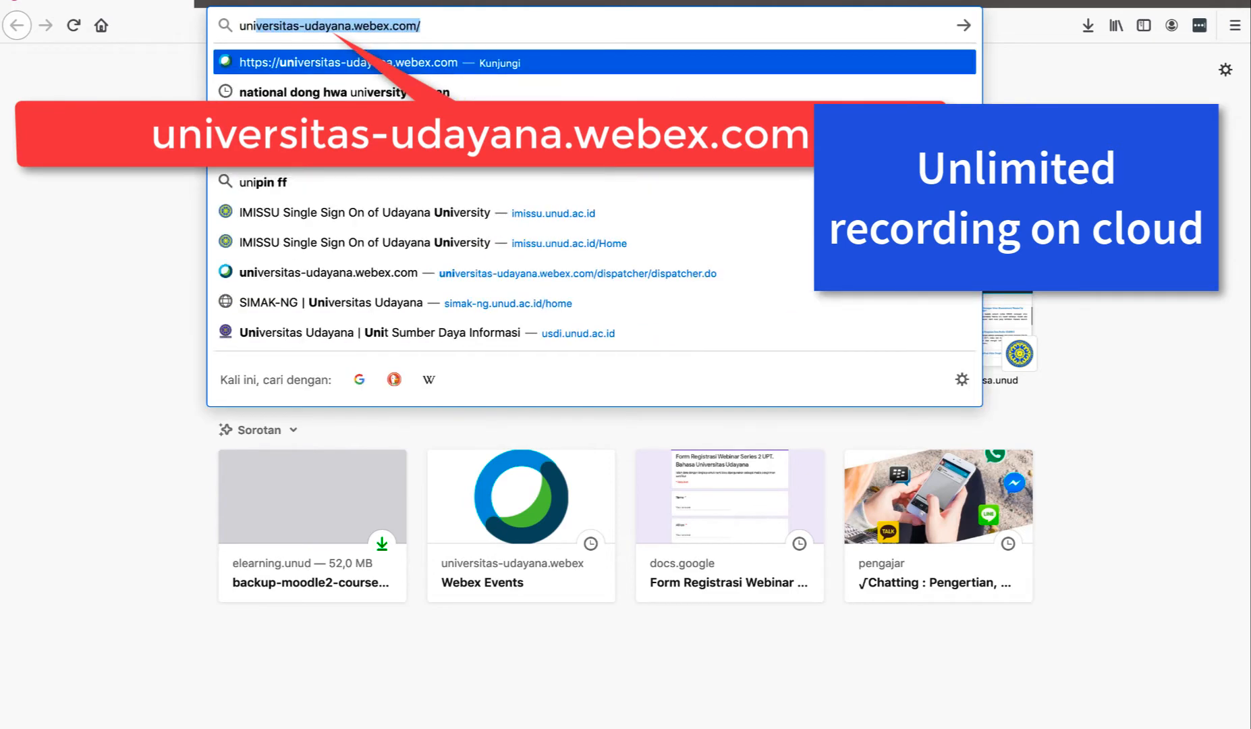
left_click(316, 61)
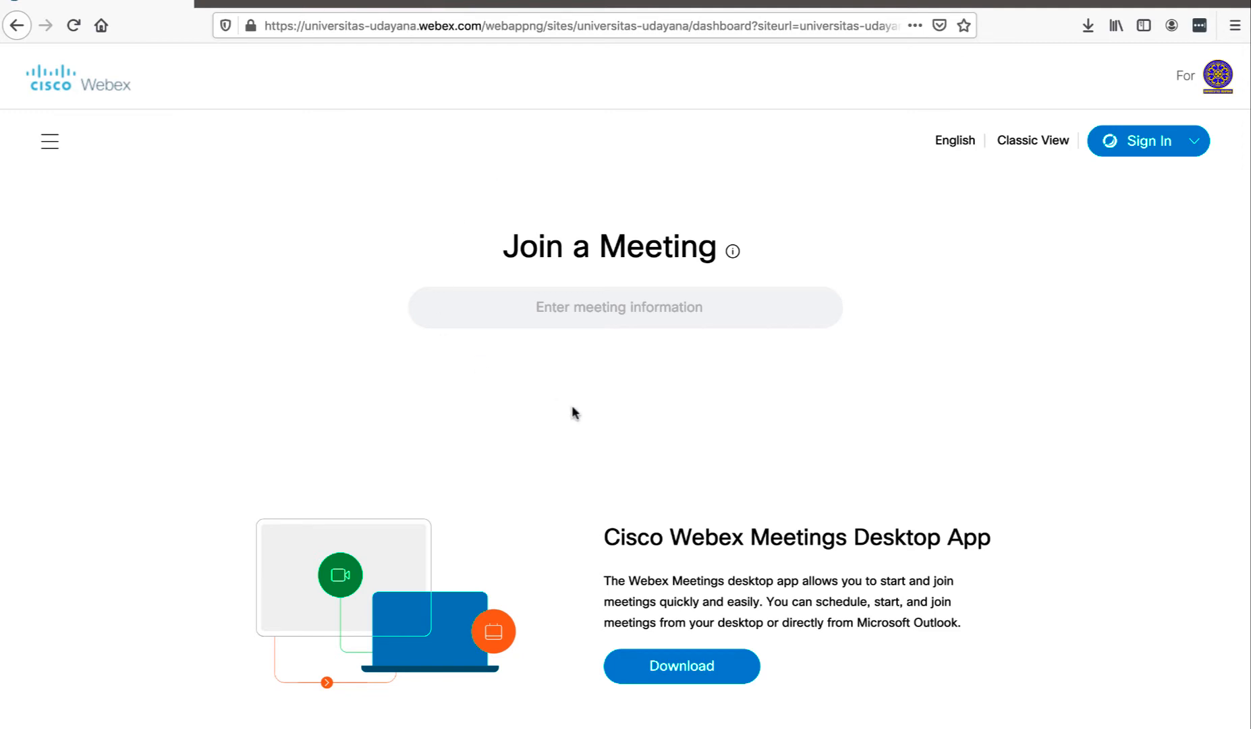
Sign in with the university account email and the saved SAML2 login credentials
left_click(1163, 143)
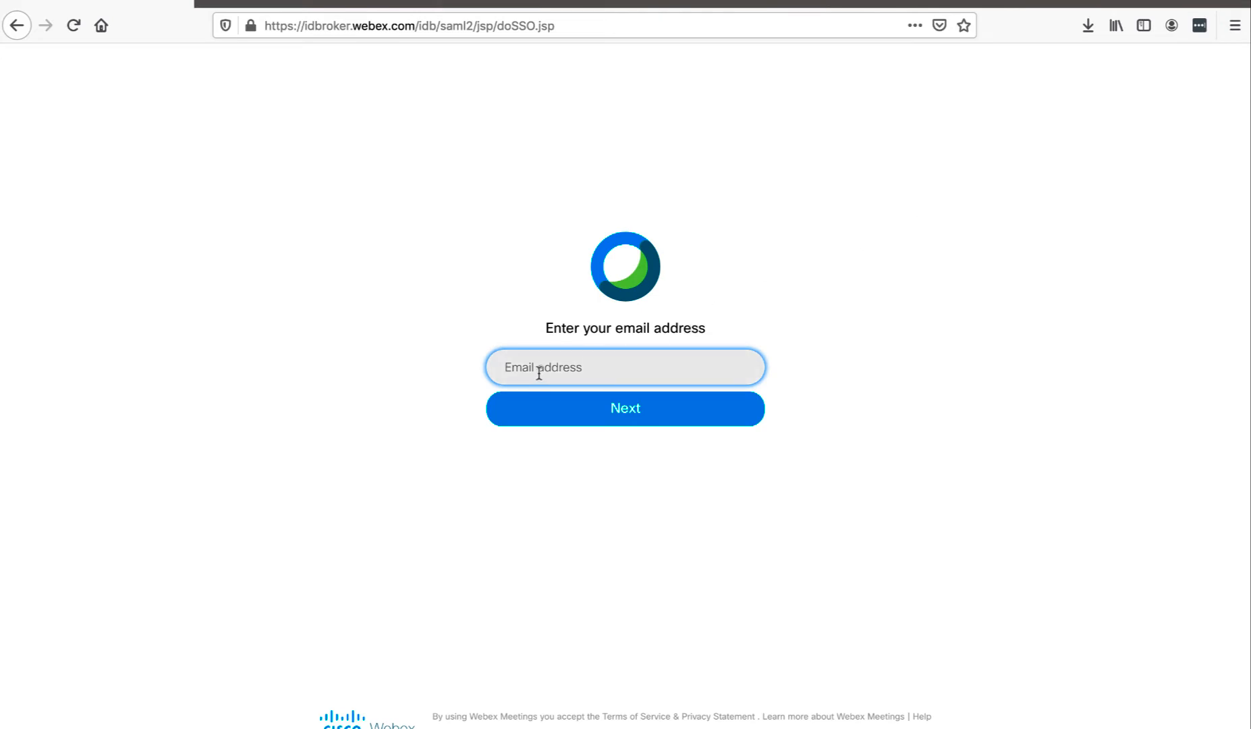
left_click(616, 422)
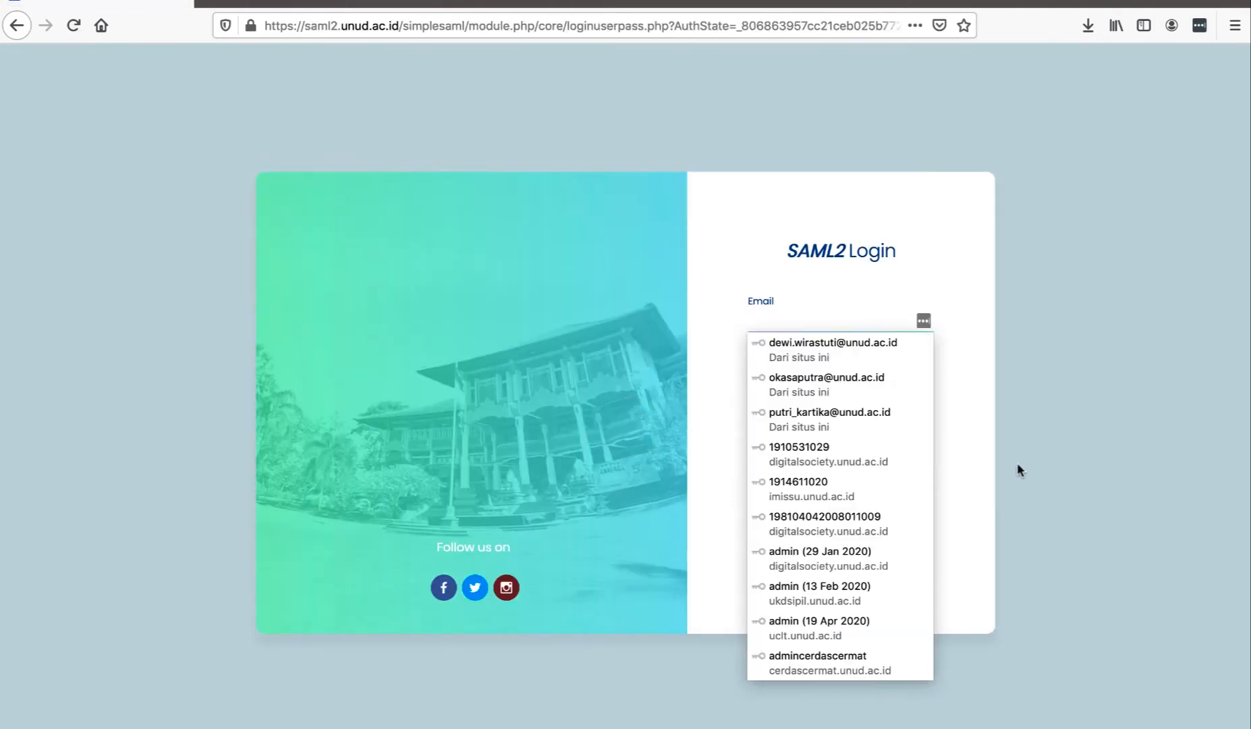
left_click(869, 349)
left_click(1037, 378)
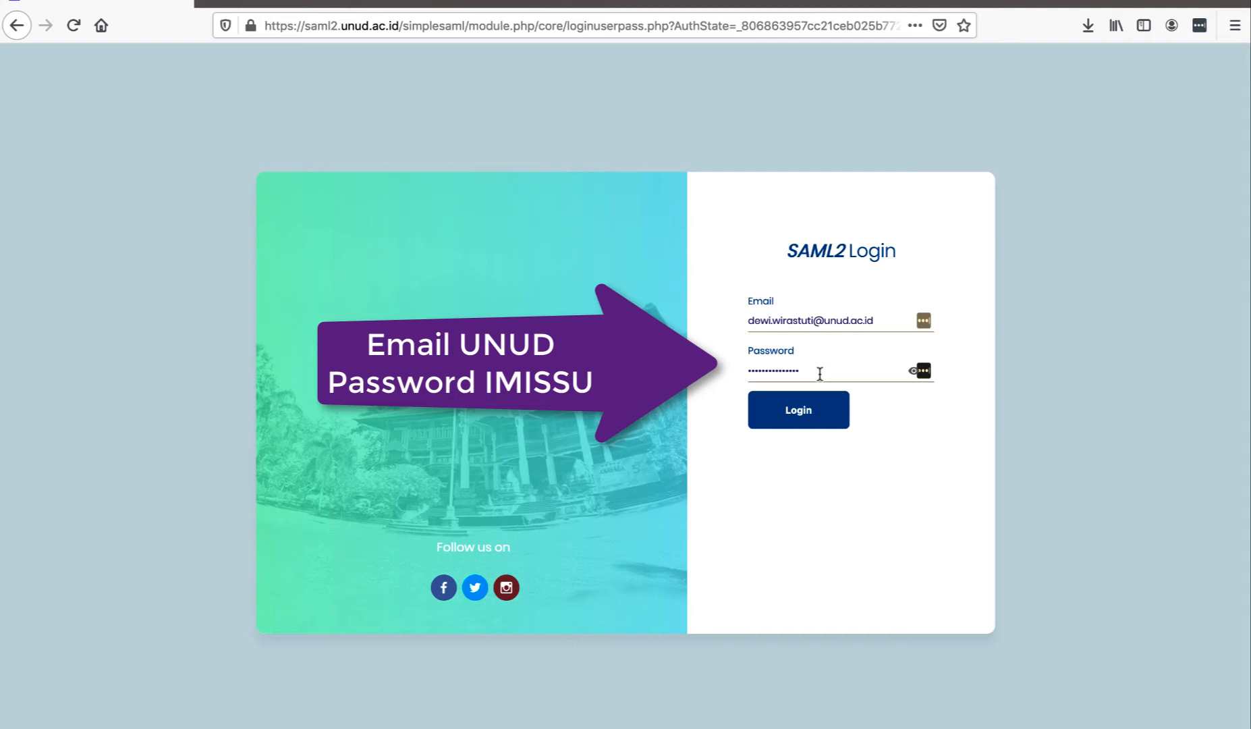
left_click(798, 416)
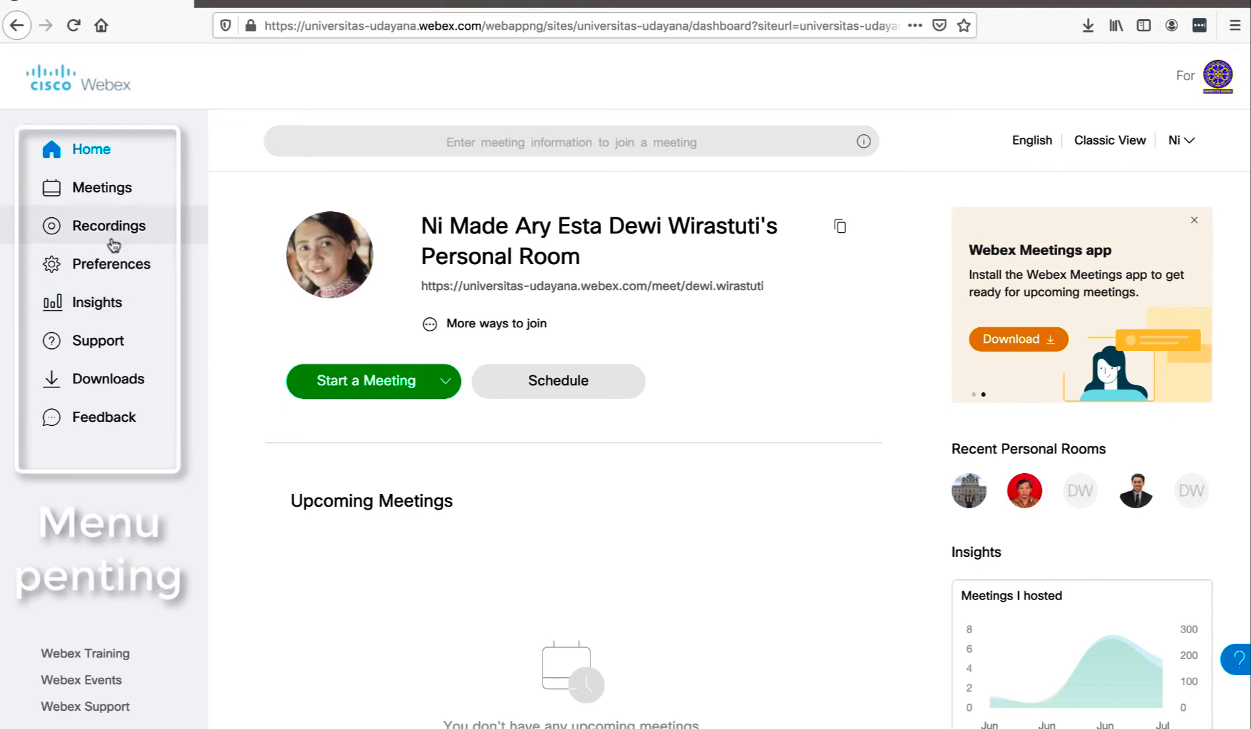
Open Preferences > My Personal Room and check the room name and Personal Room link, leaving them unchanged
left_click(101, 265)
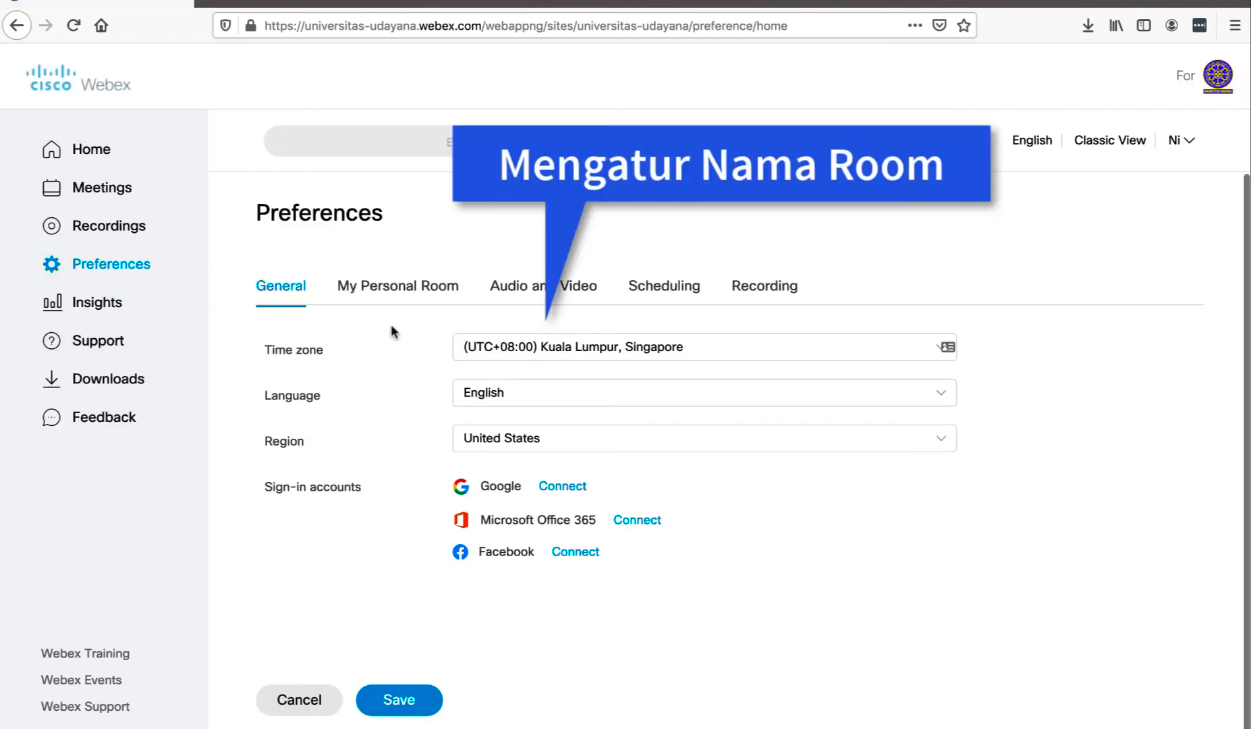
left_click(408, 288)
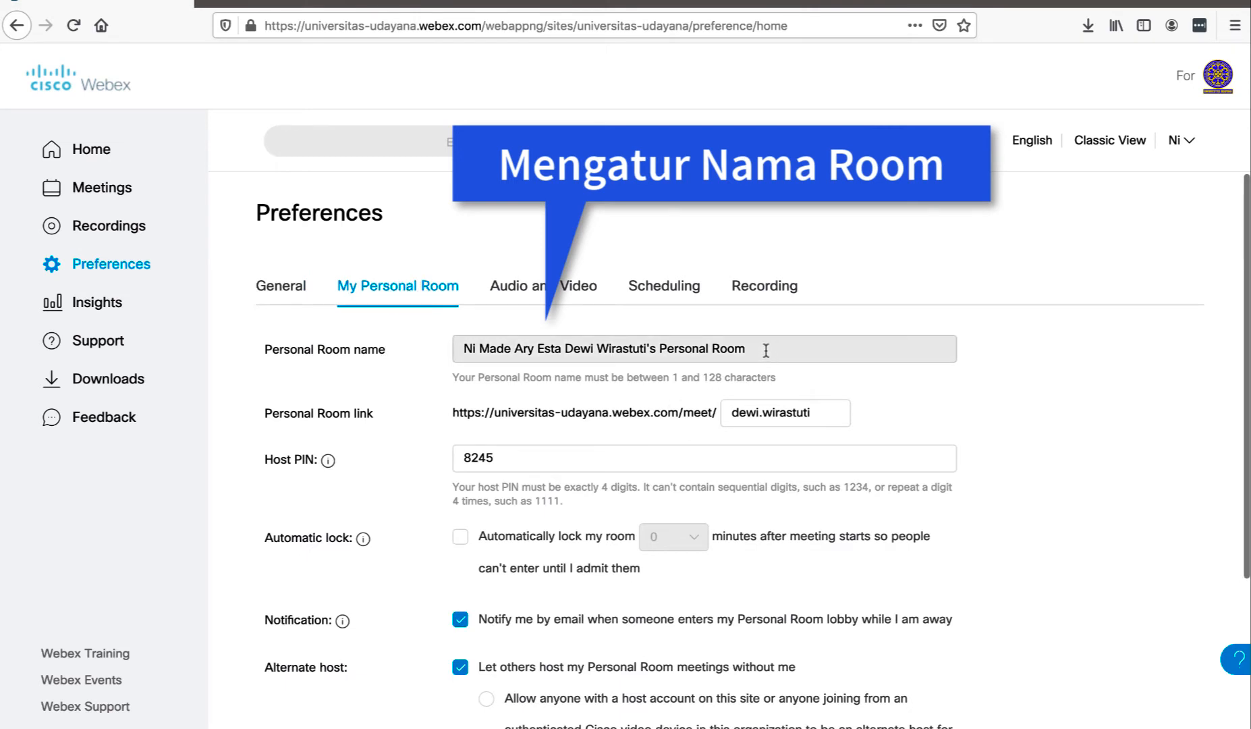
left_click_drag(761, 349, 449, 351)
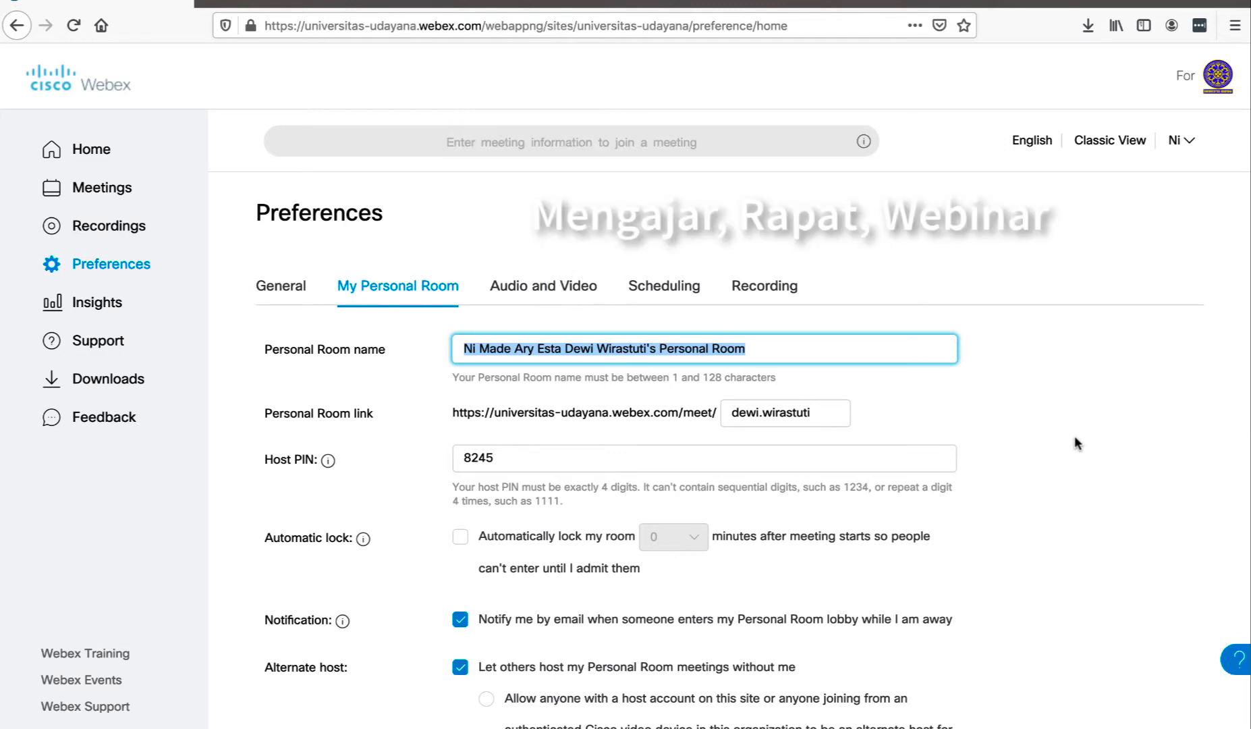
left_click(944, 412)
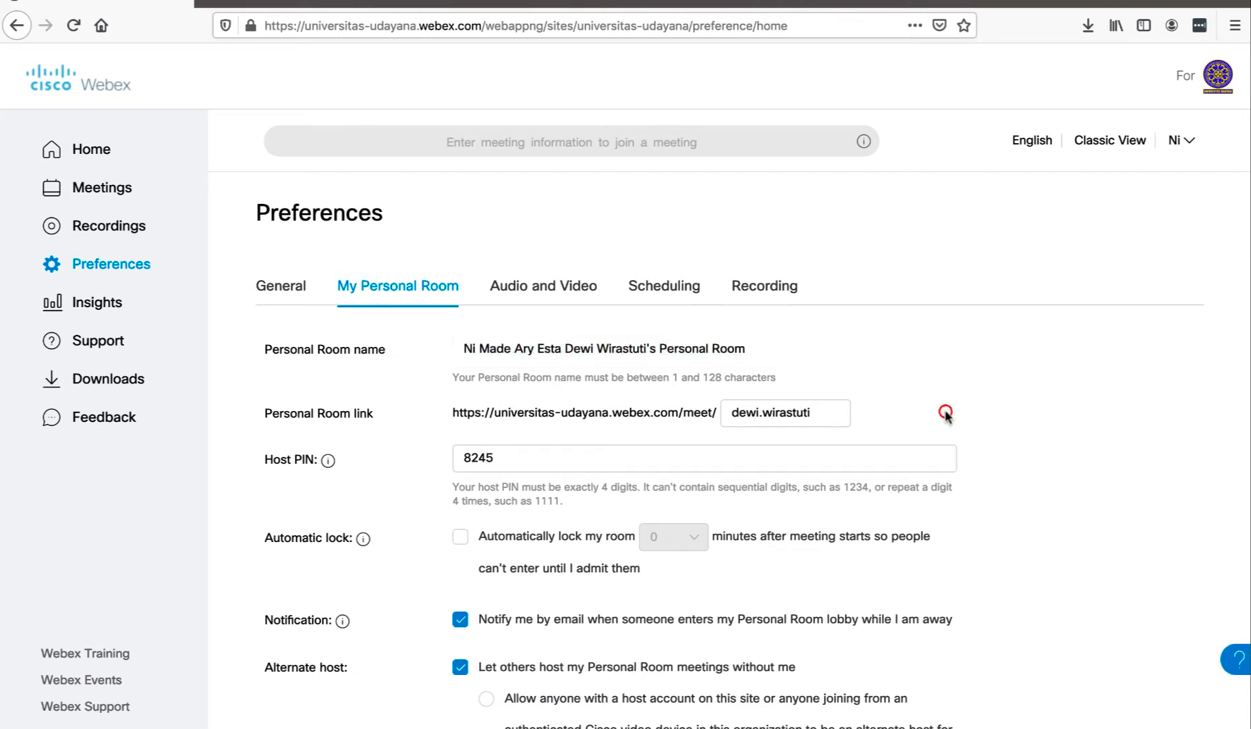
triple_click(827, 413)
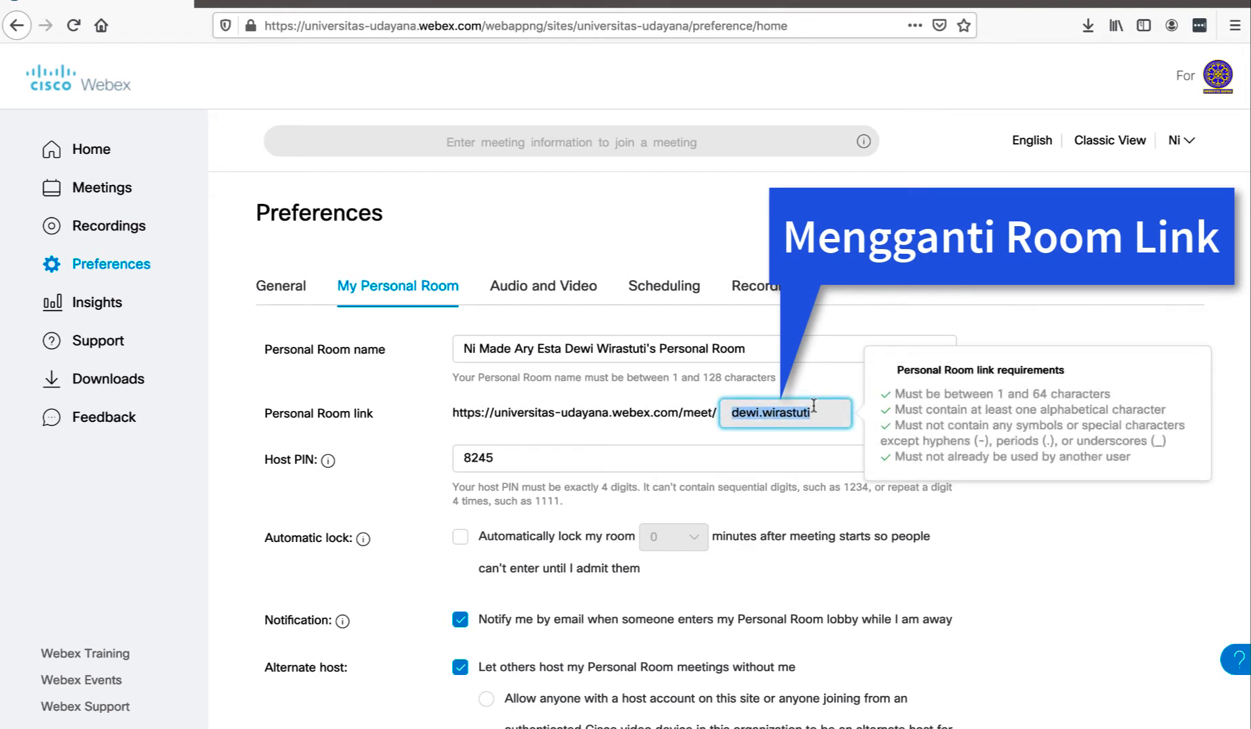
left_click(1016, 518)
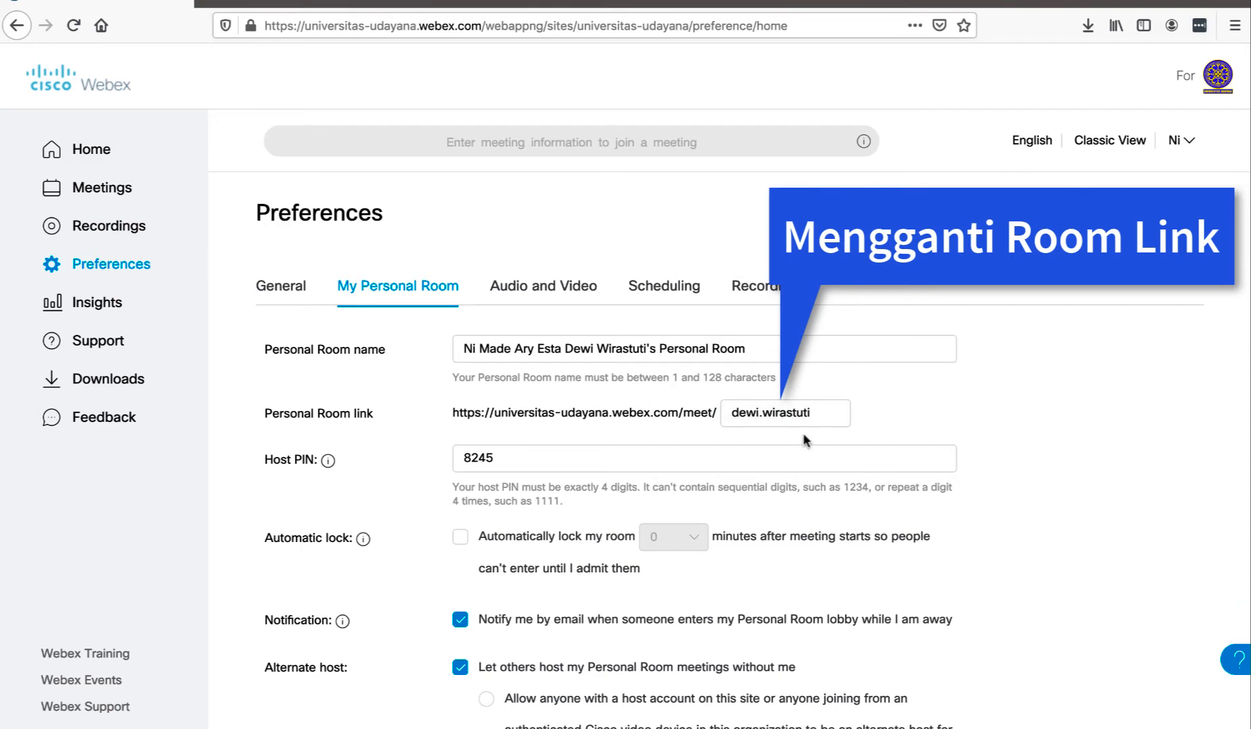
scroll(804, 440, "down", 2)
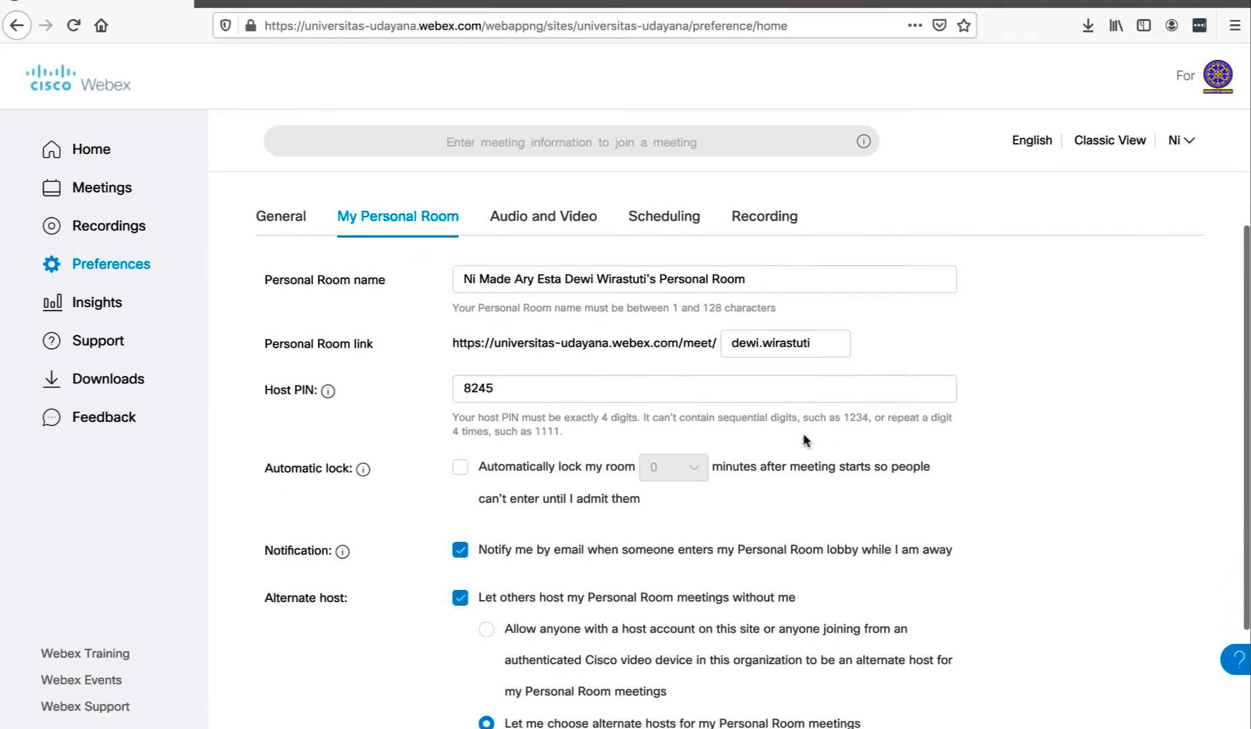
scroll(803, 439, "up", 2)
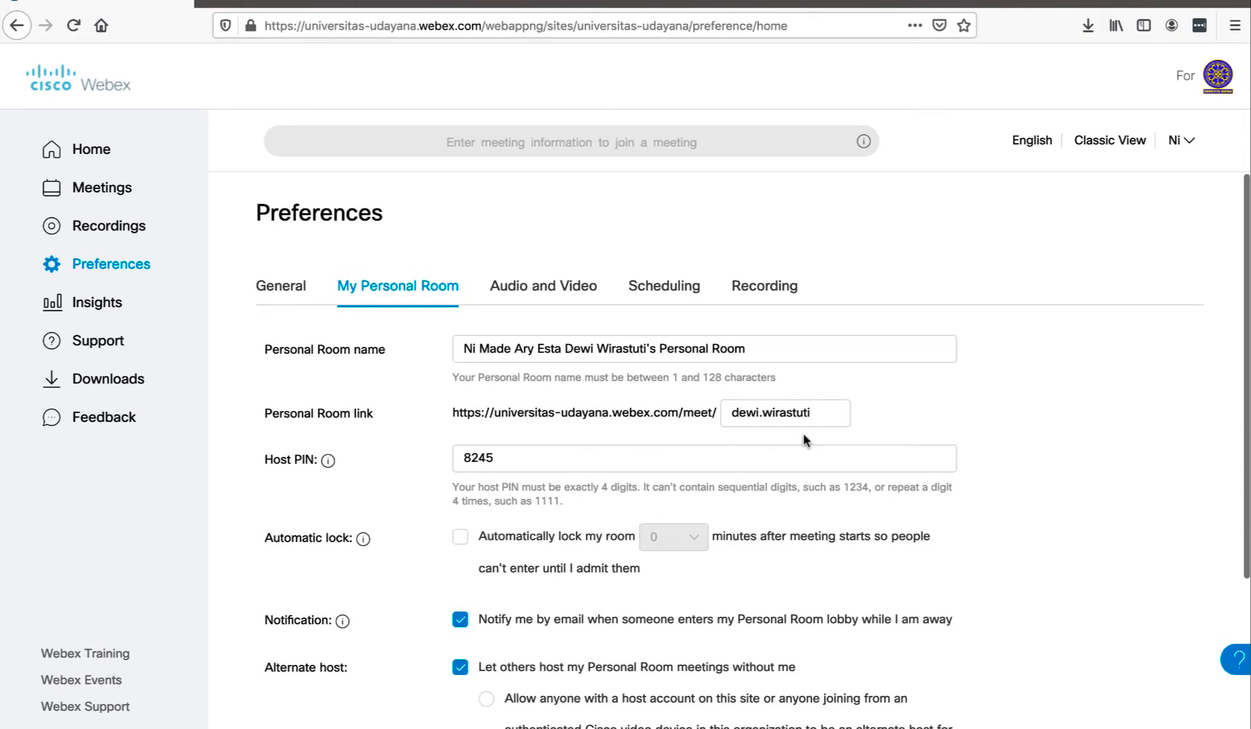
In Recordings, view the newest recording's public share link, cancel, and return to Home
left_click(127, 234)
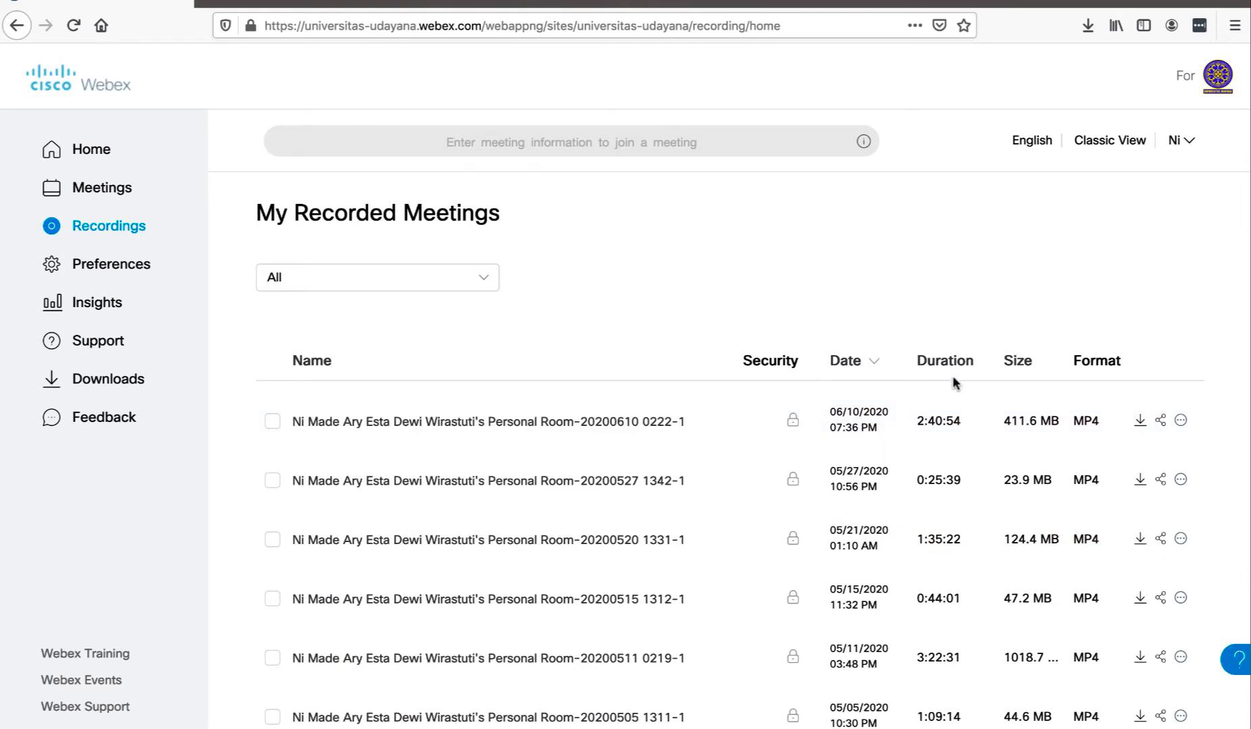
left_click(1161, 422)
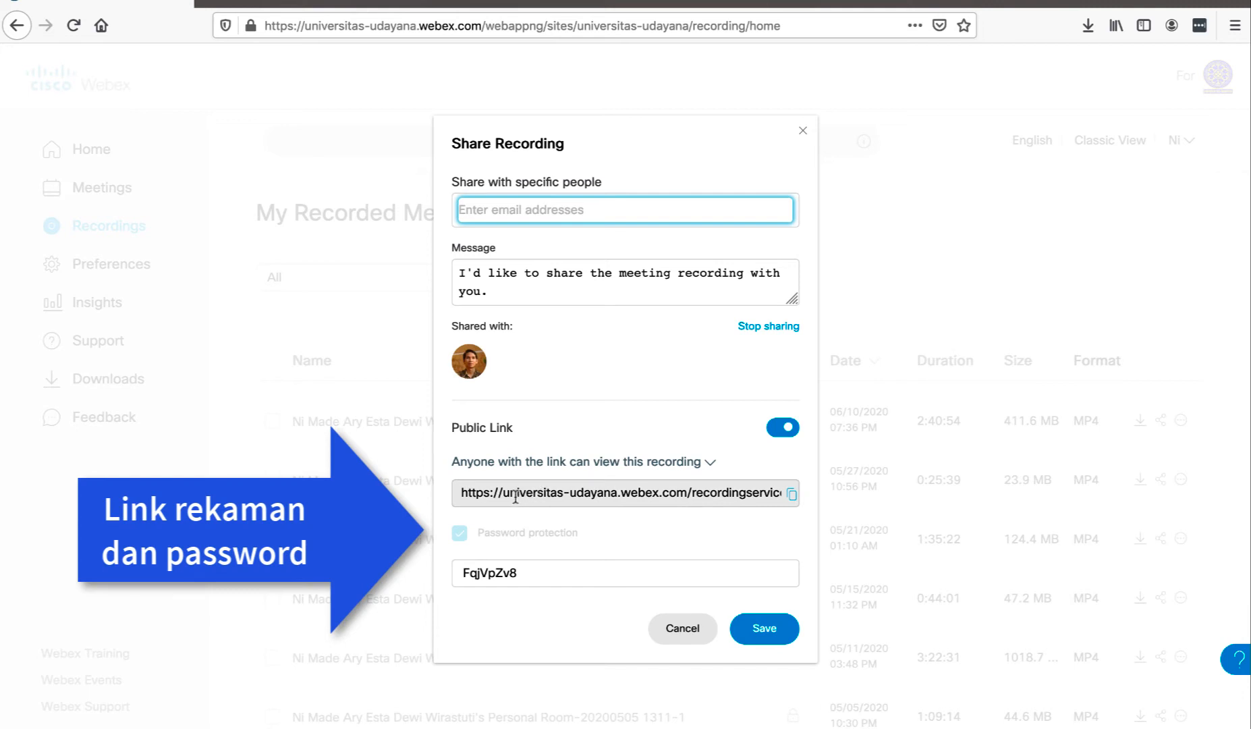
left_click_drag(460, 493, 736, 493)
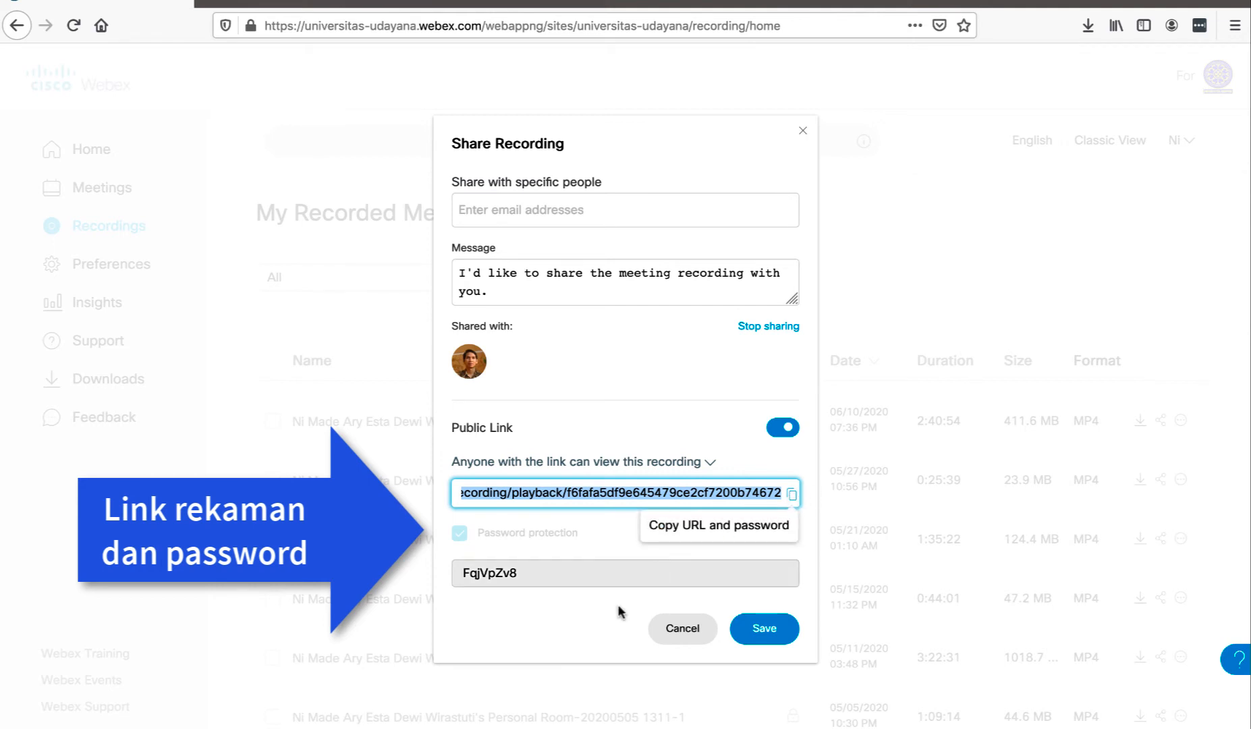
left_click(674, 631)
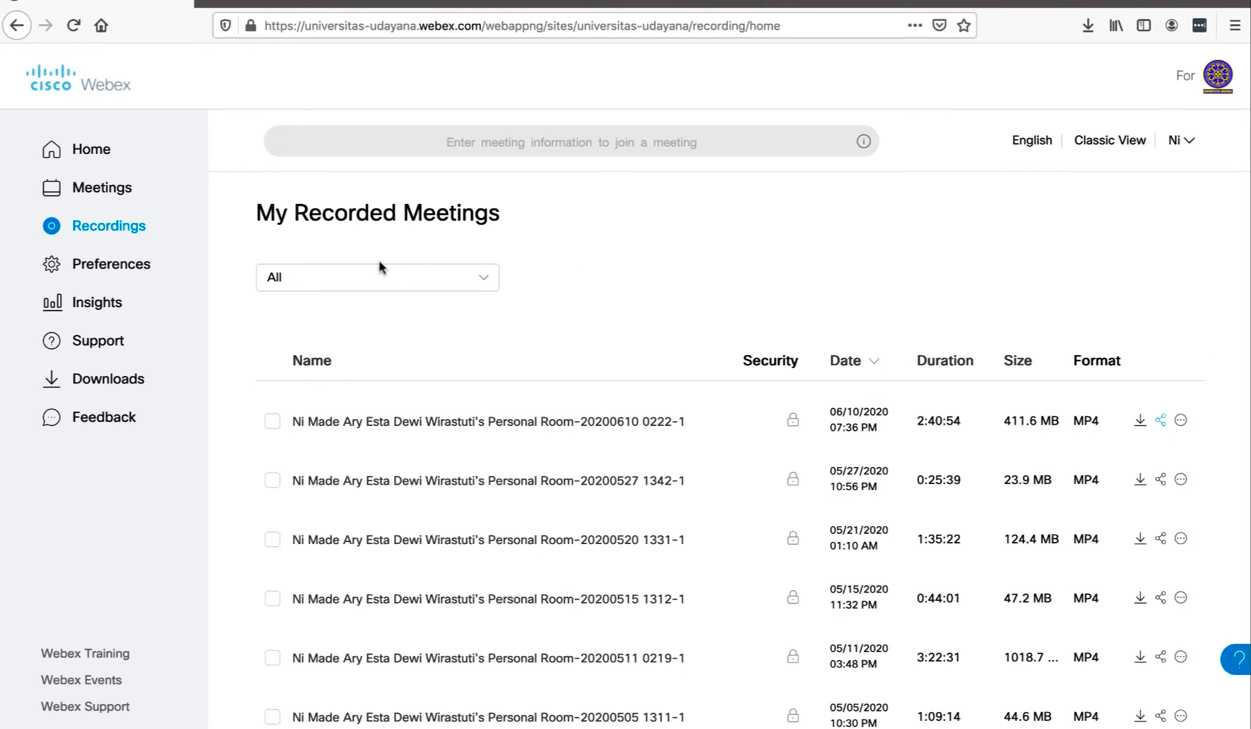
left_click(111, 153)
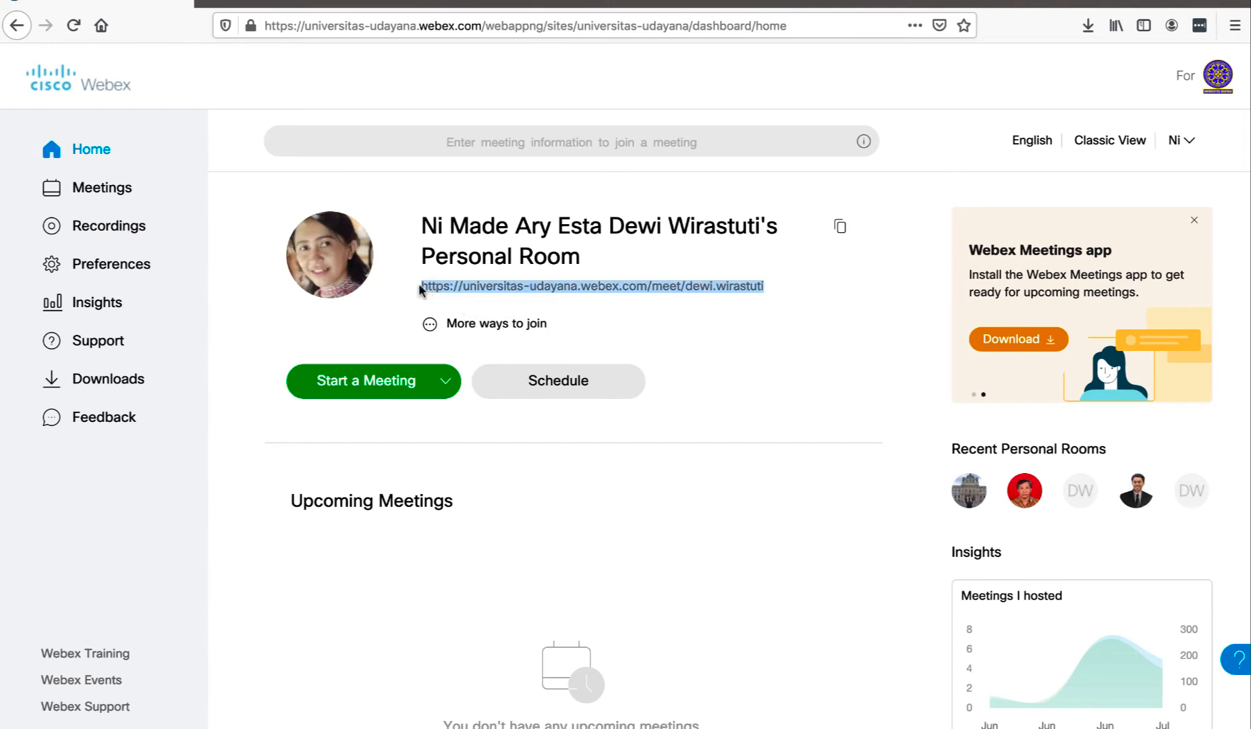
Select the Personal Room link, then show the Start a Meeting desktop/web app options
left_click_drag(418, 290, 767, 290)
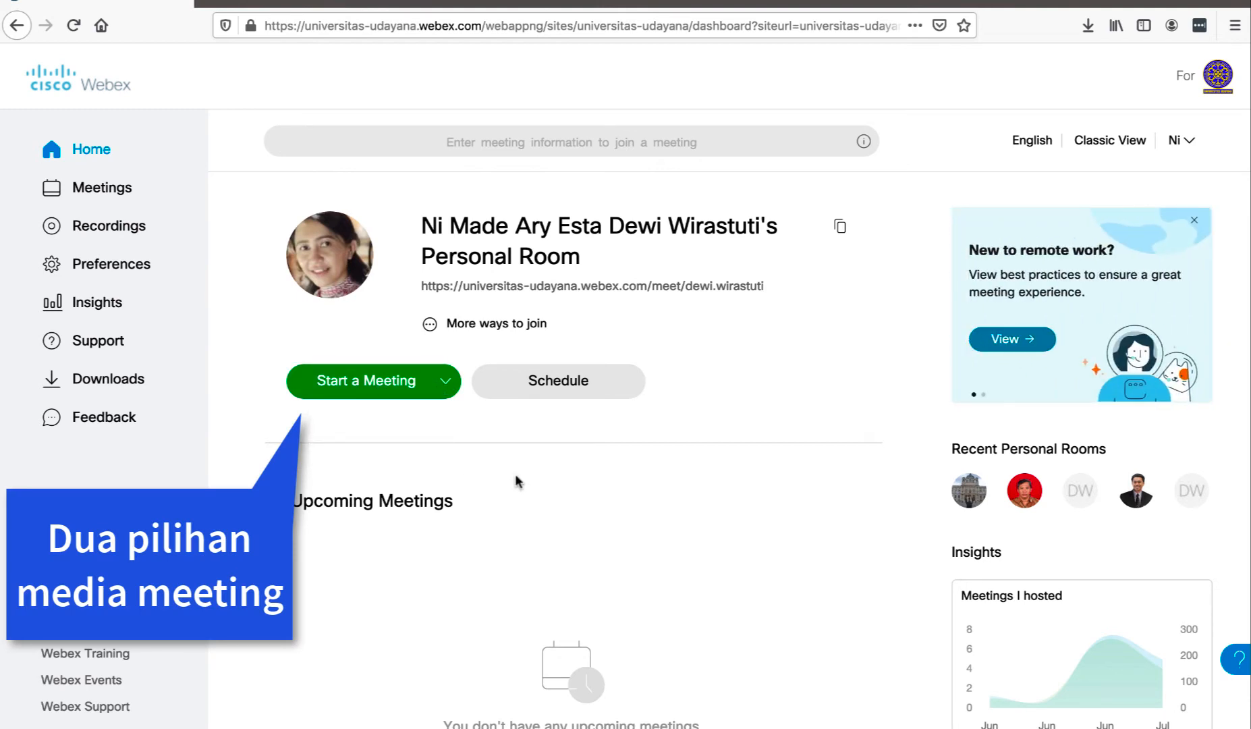
left_click(445, 381)
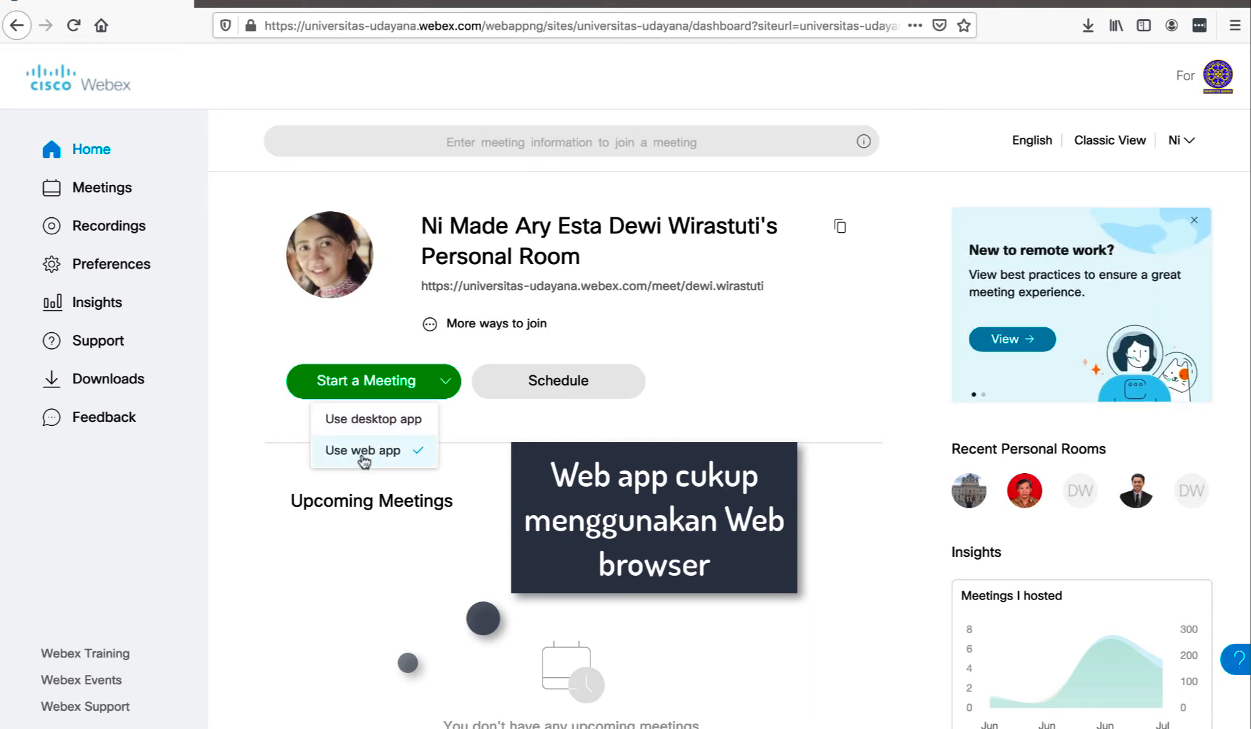
Choose Use desktop app and start the Personal Room meeting in Webex Meetings
left_click(398, 425)
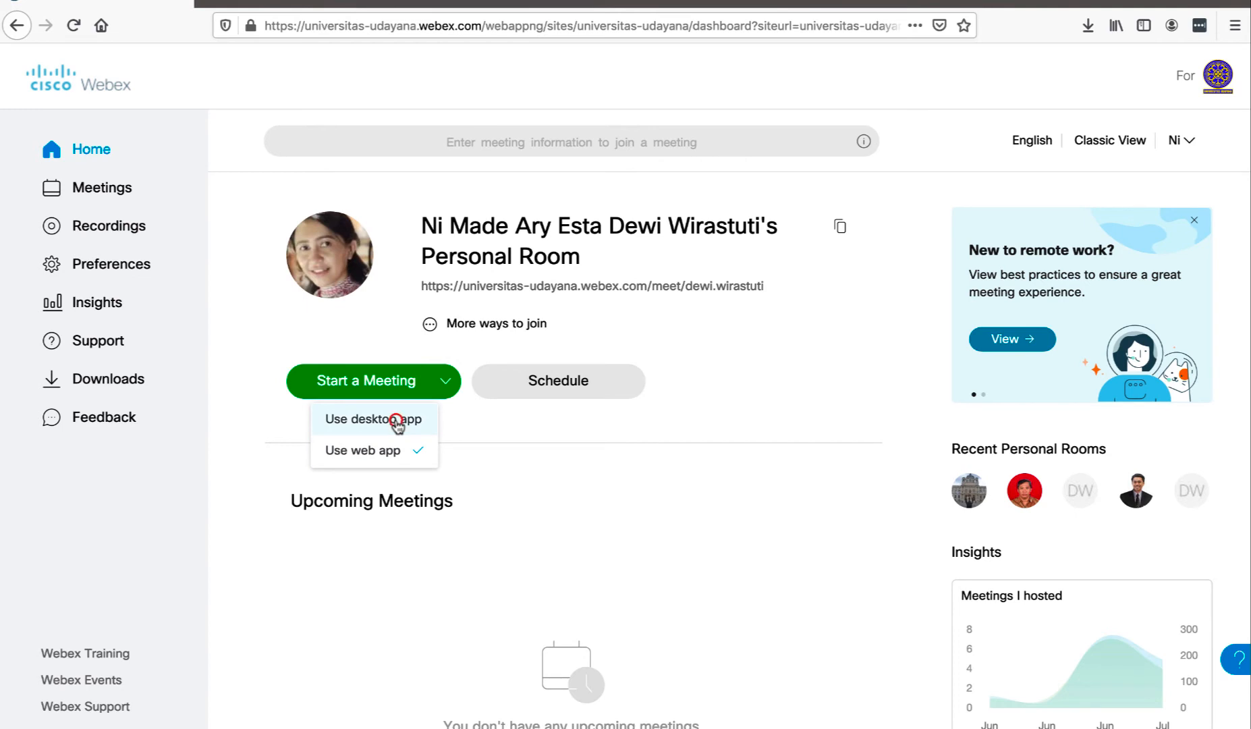
left_click(368, 390)
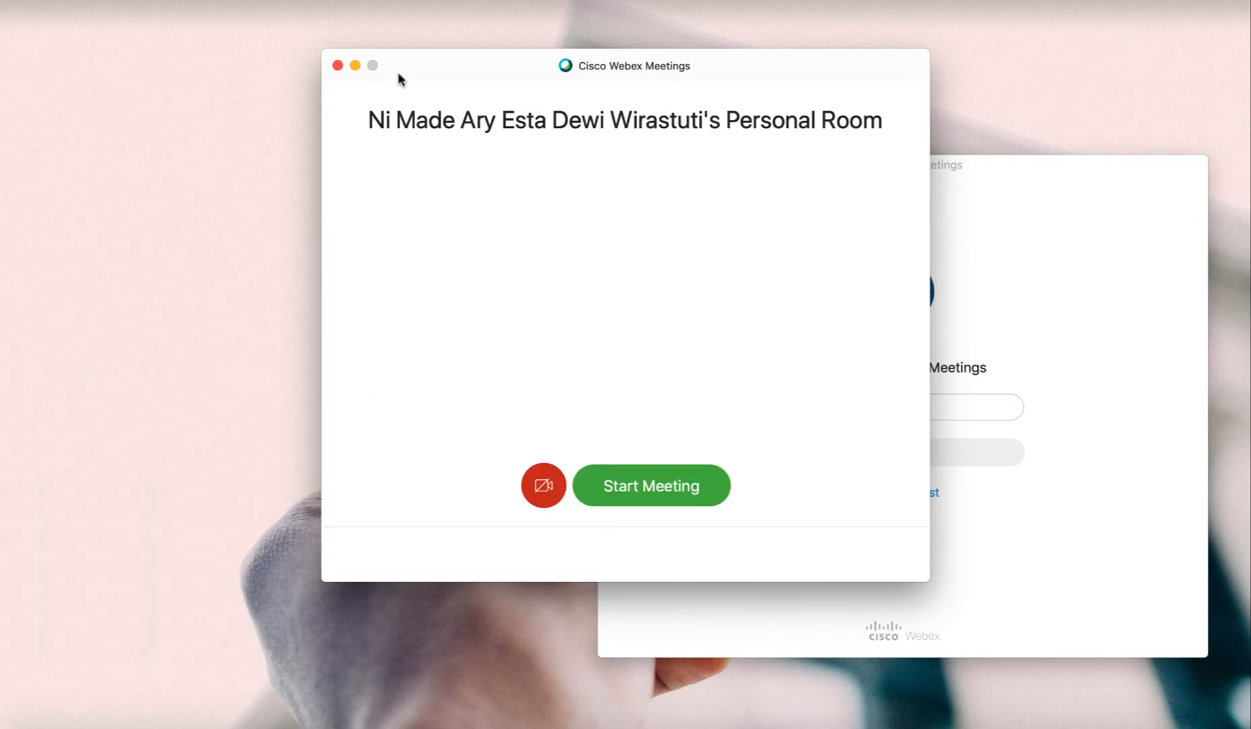
left_click(696, 492)
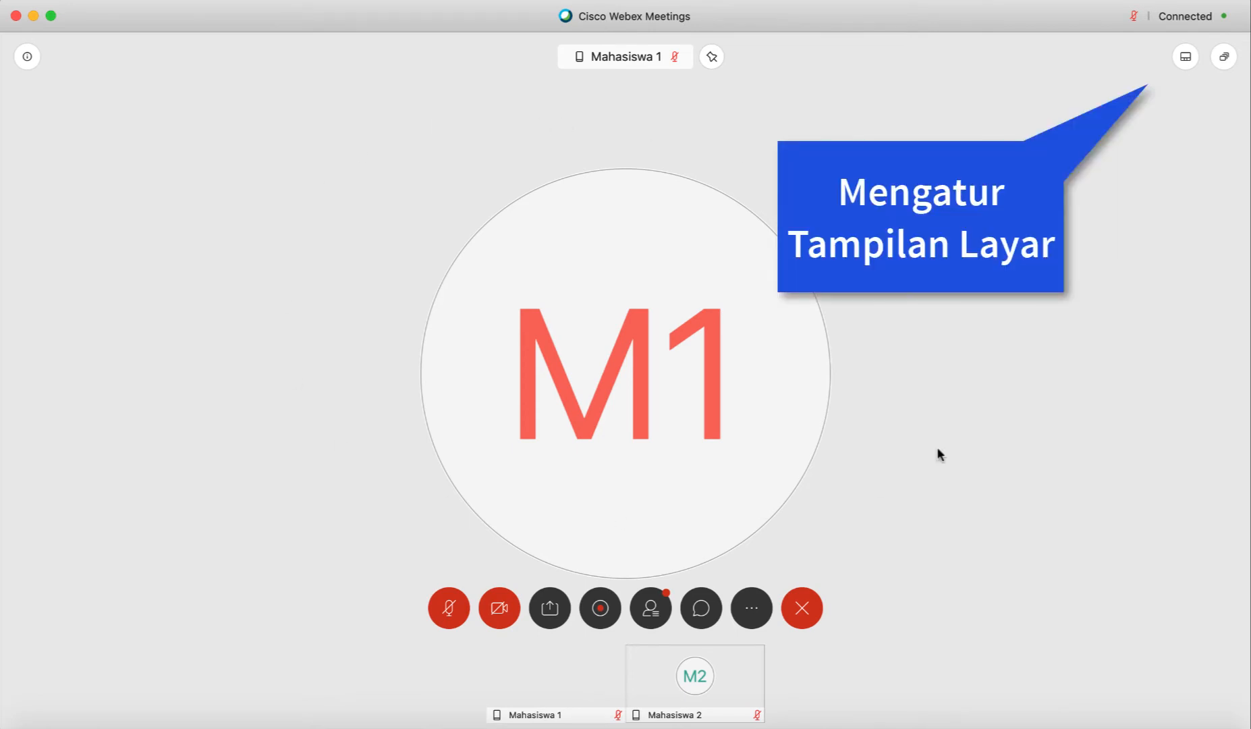
Toggle between grid and active-speaker layouts, ending on active speaker with thumbnails
mouse_move(1197, 54)
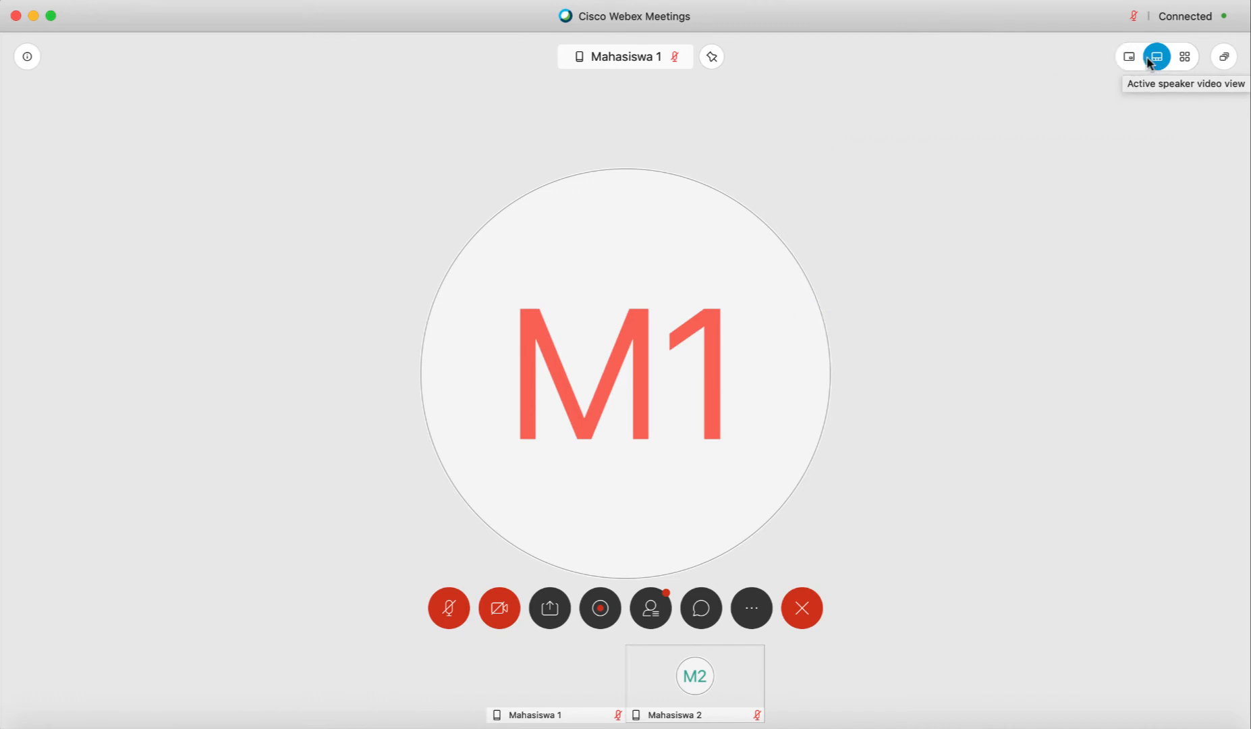
left_click(1183, 60)
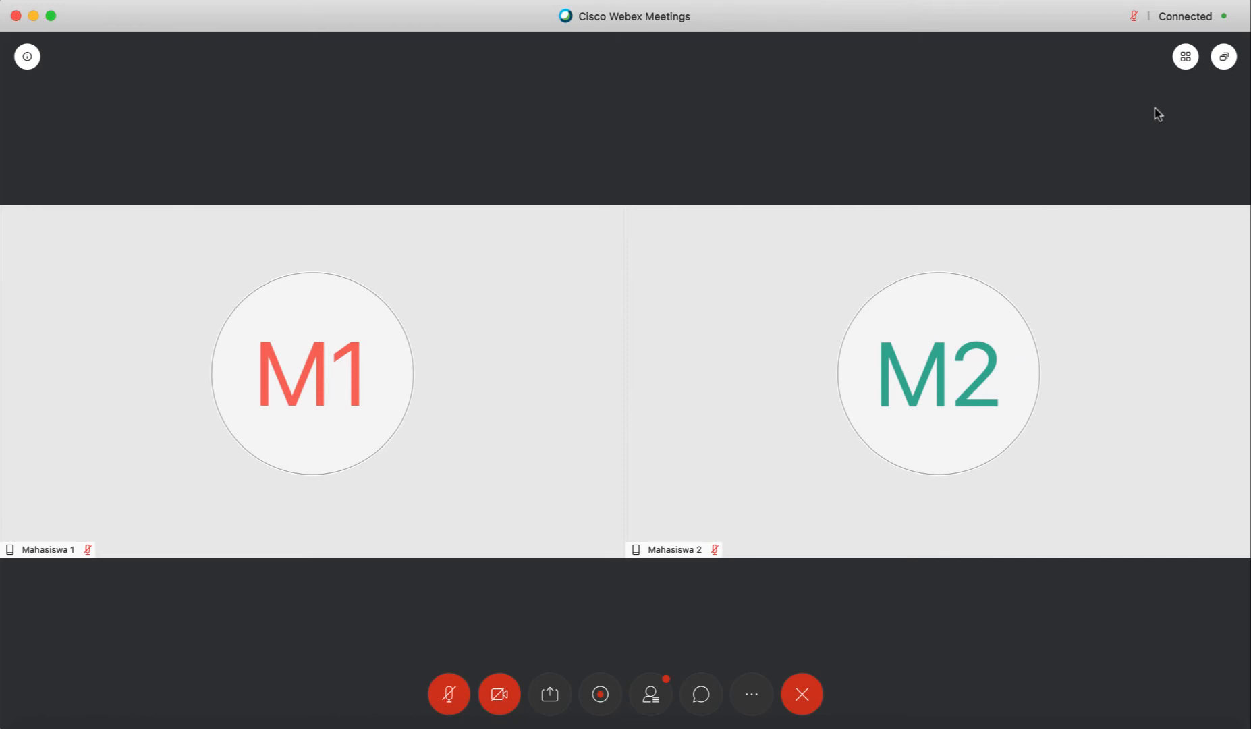
mouse_move(1185, 56)
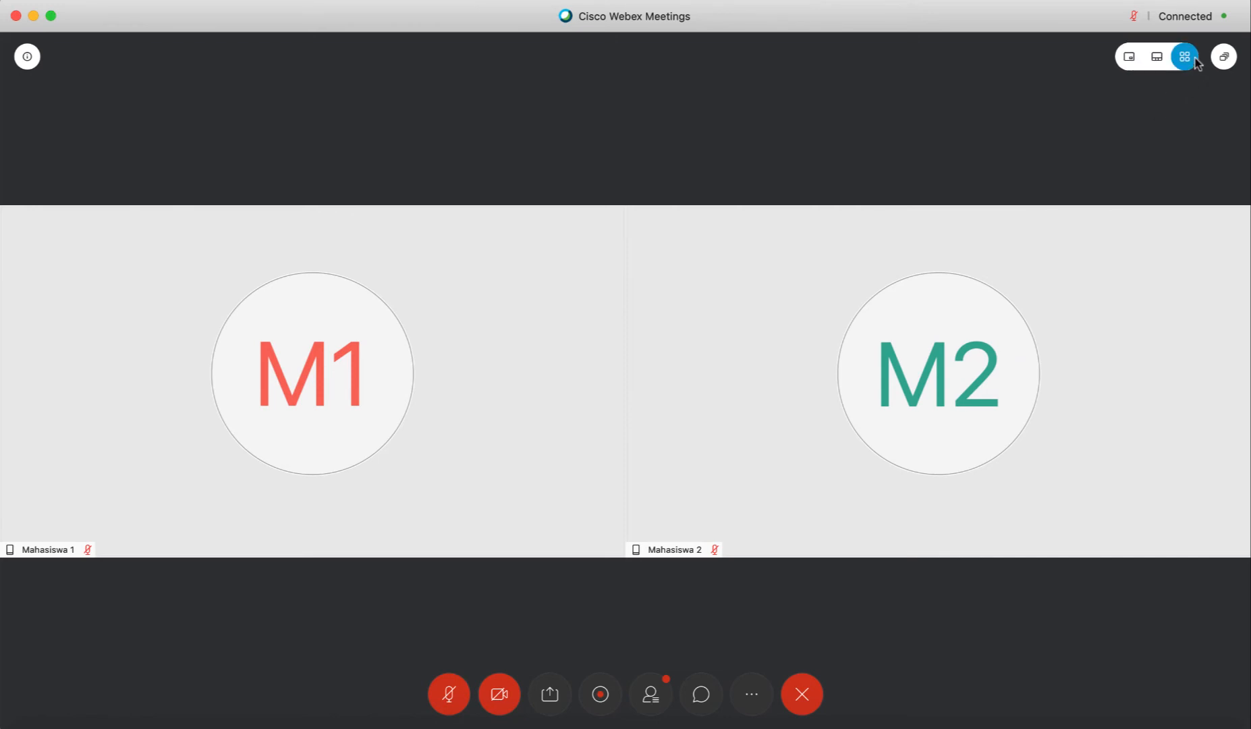
left_click(1156, 56)
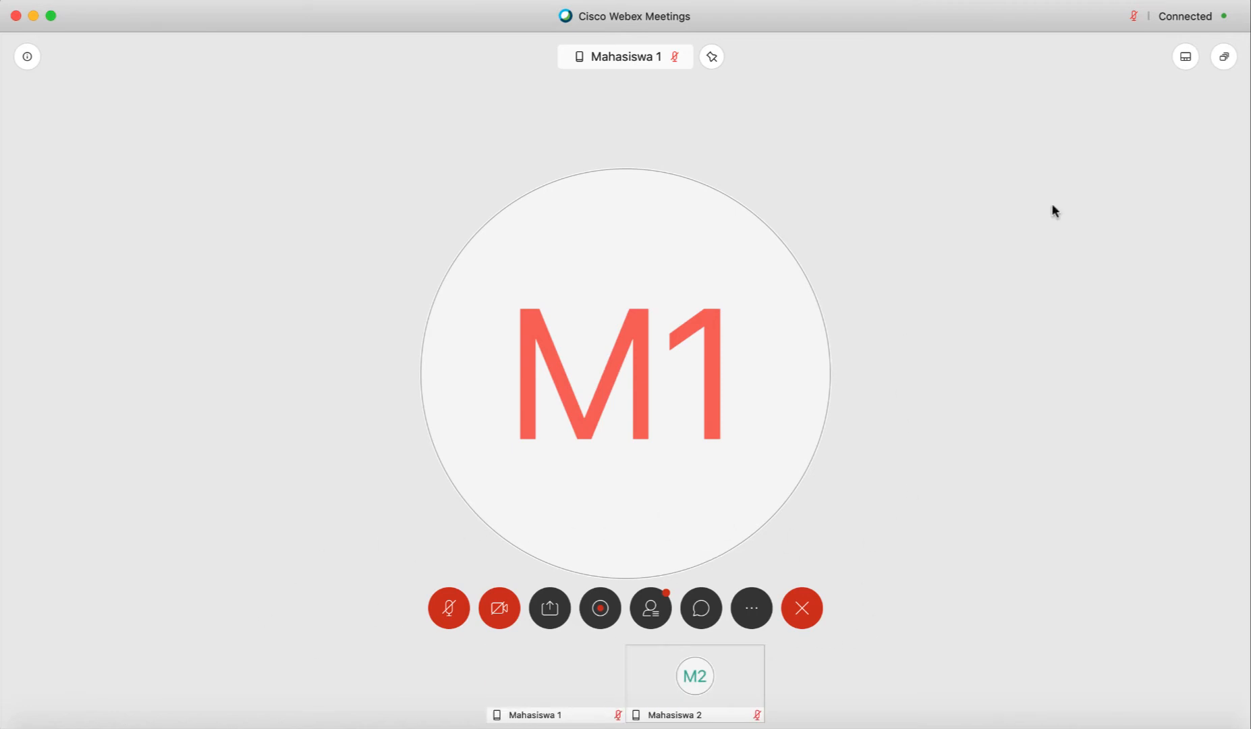
left_click(1187, 62)
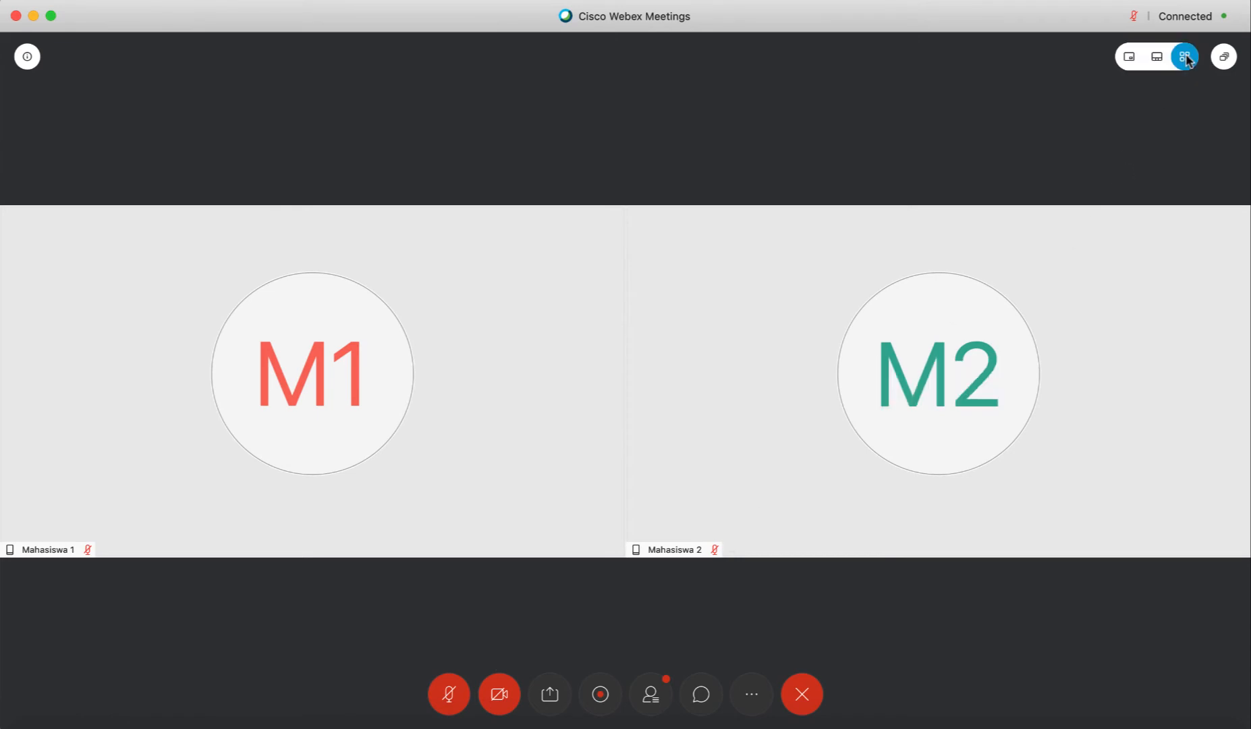
left_click(1158, 58)
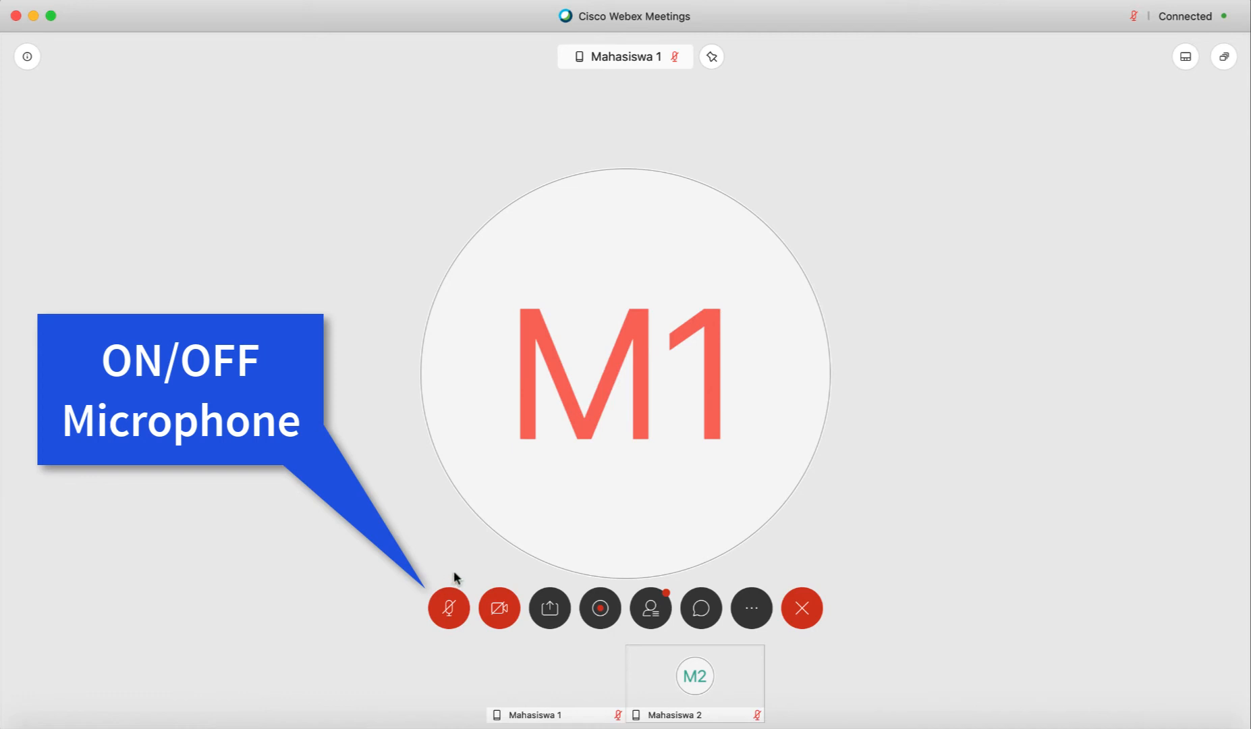
Unmute and re-mute the microphone, then bring up the Share Content options
left_click(448, 611)
left_click(448, 610)
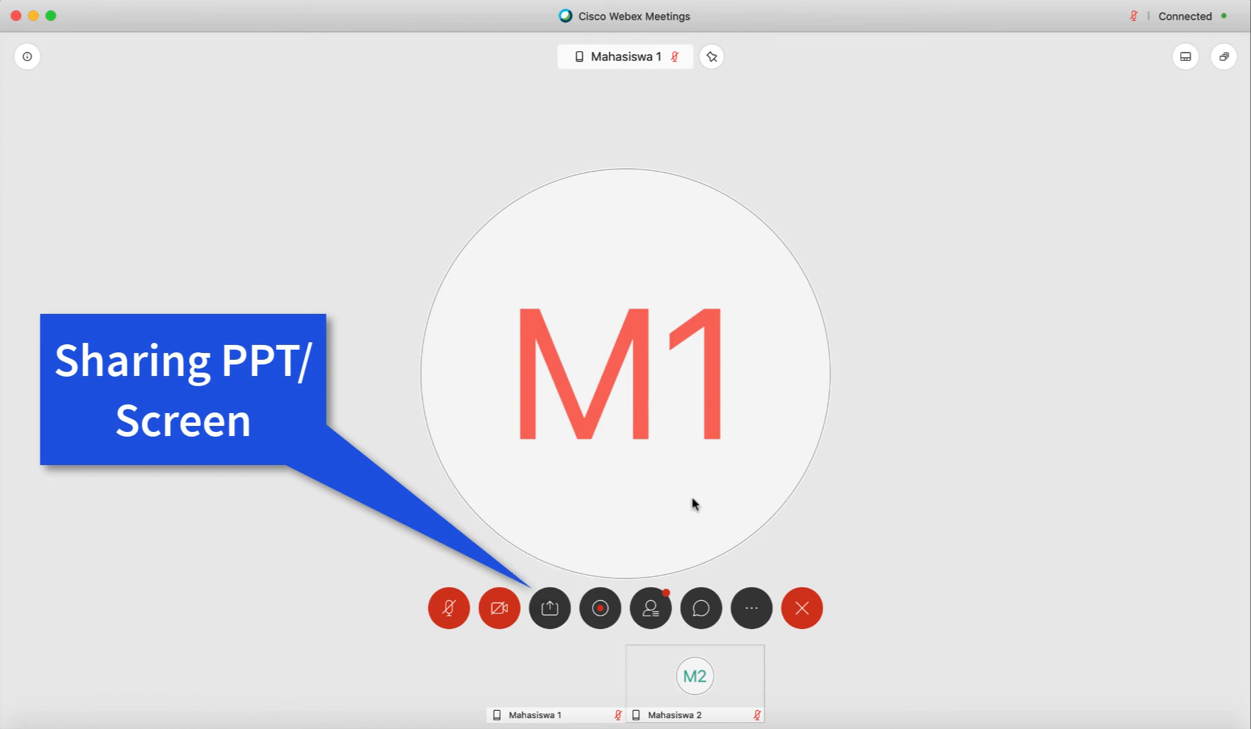
left_click(543, 612)
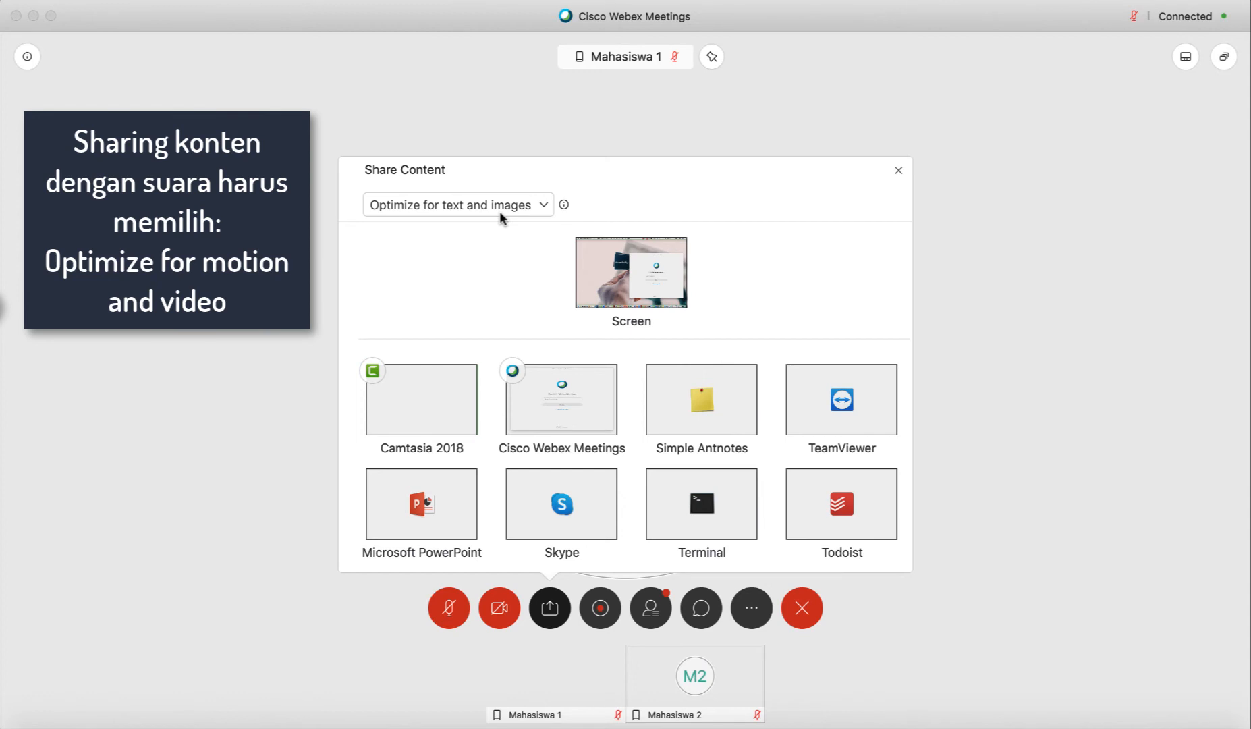
left_click(537, 205)
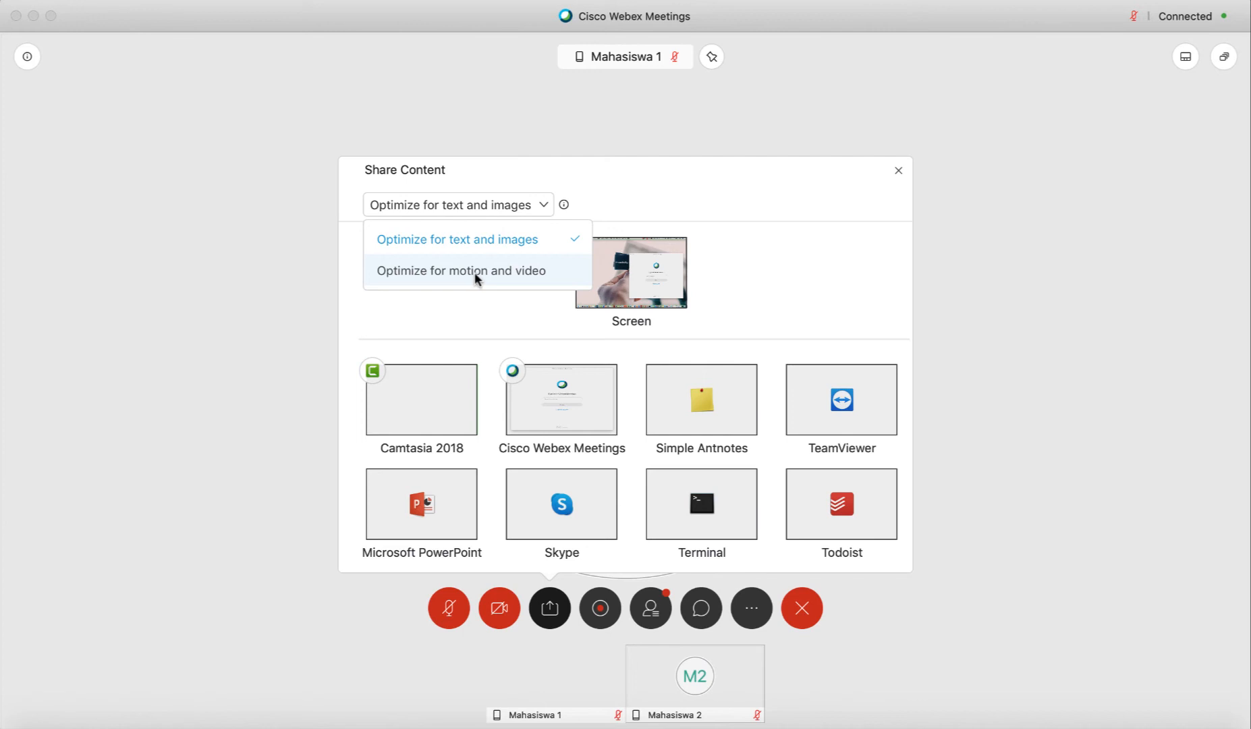
left_click(477, 237)
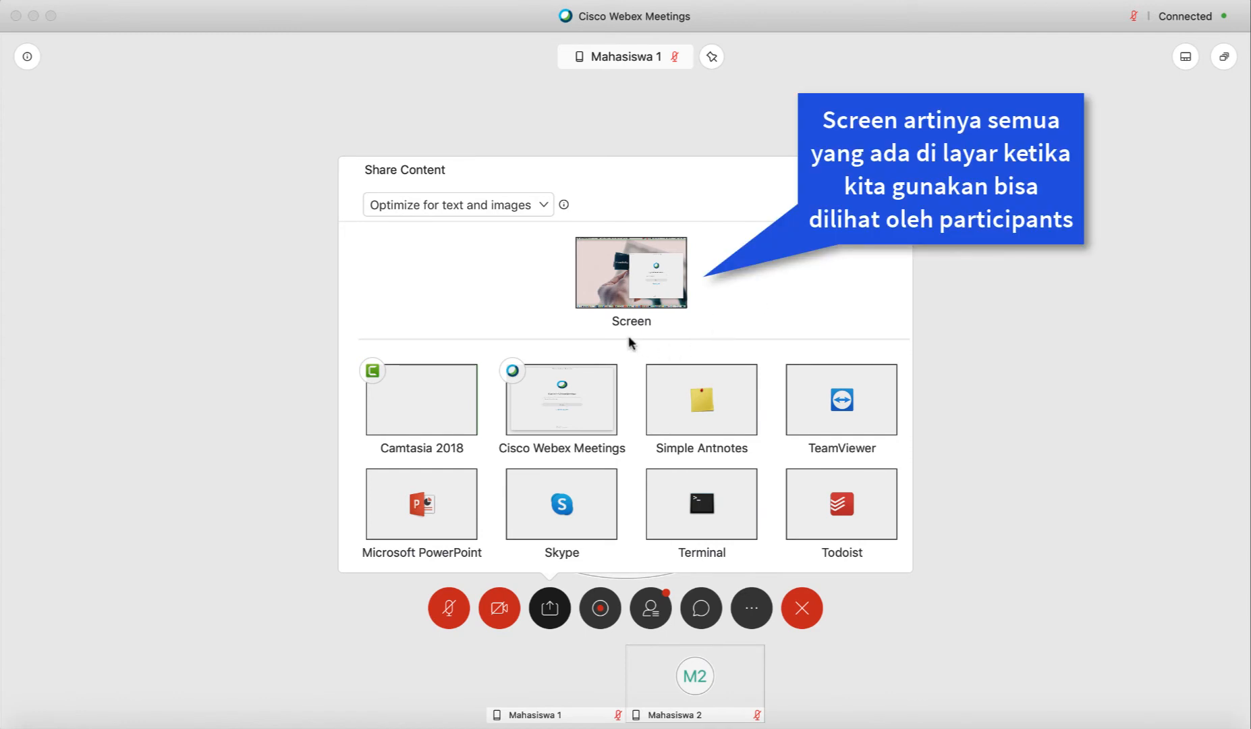
scroll(628, 340, "down", 2)
scroll(628, 340, "up", 2)
mouse_move(682, 270)
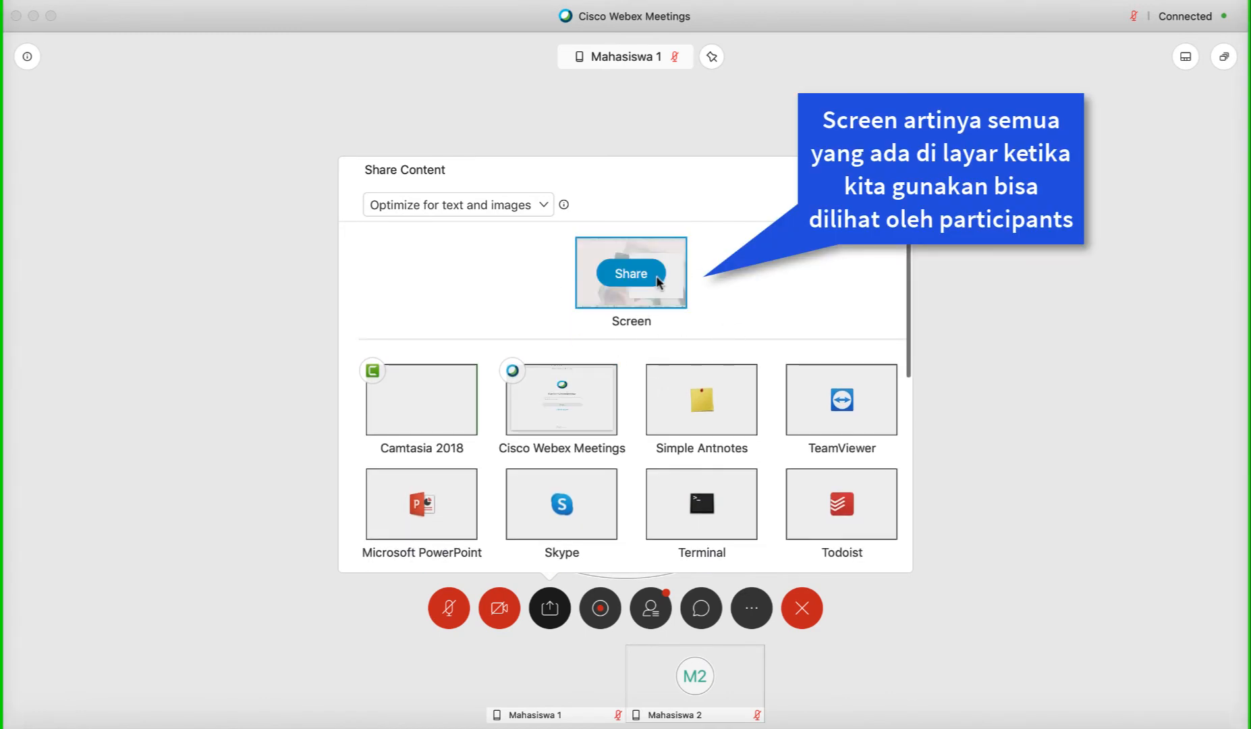
scroll(723, 296, "down", 5)
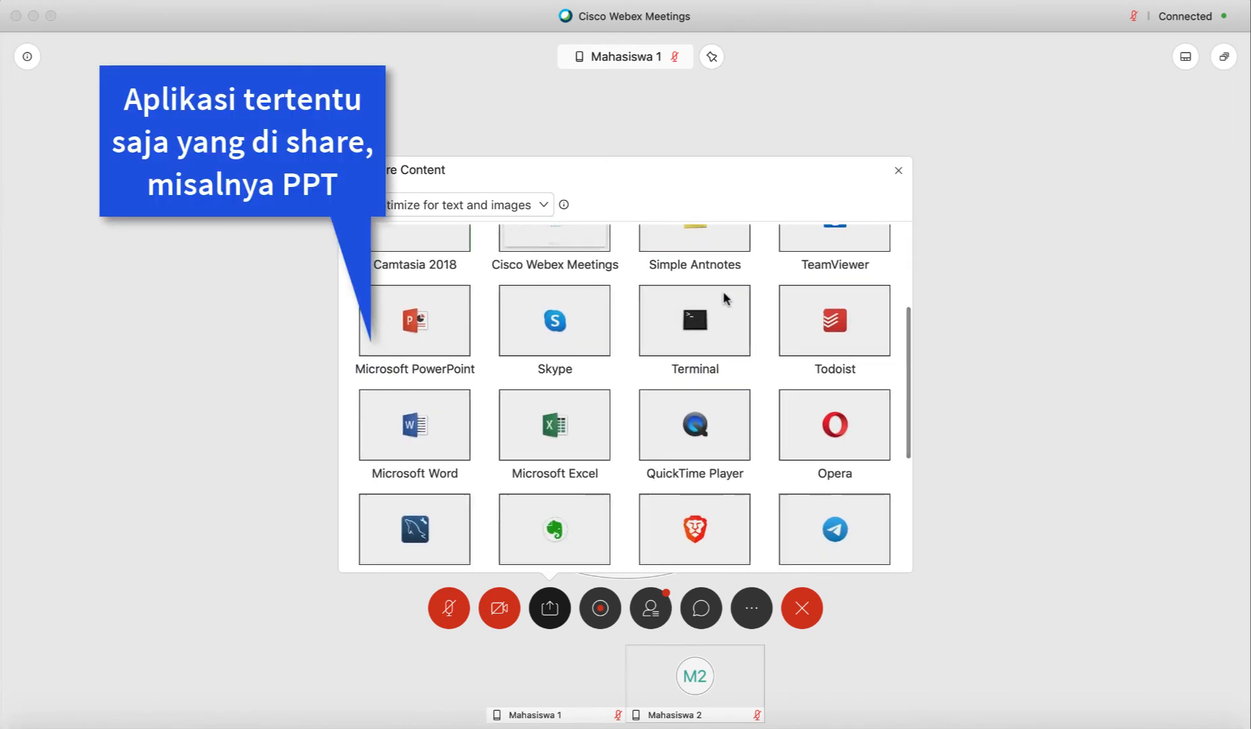
scroll(723, 296, "up", 2)
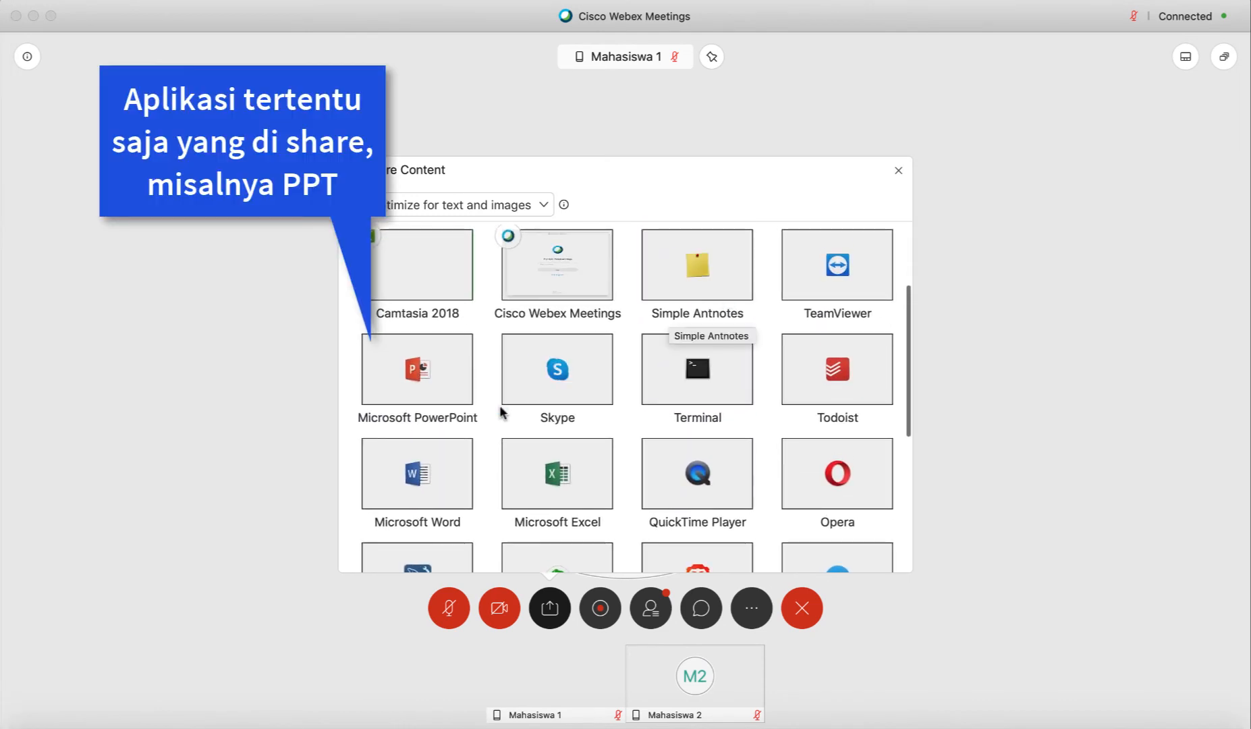
Share the Microsoft PowerPoint window, then stop sharing from the top sharing toolbar
left_click(425, 373)
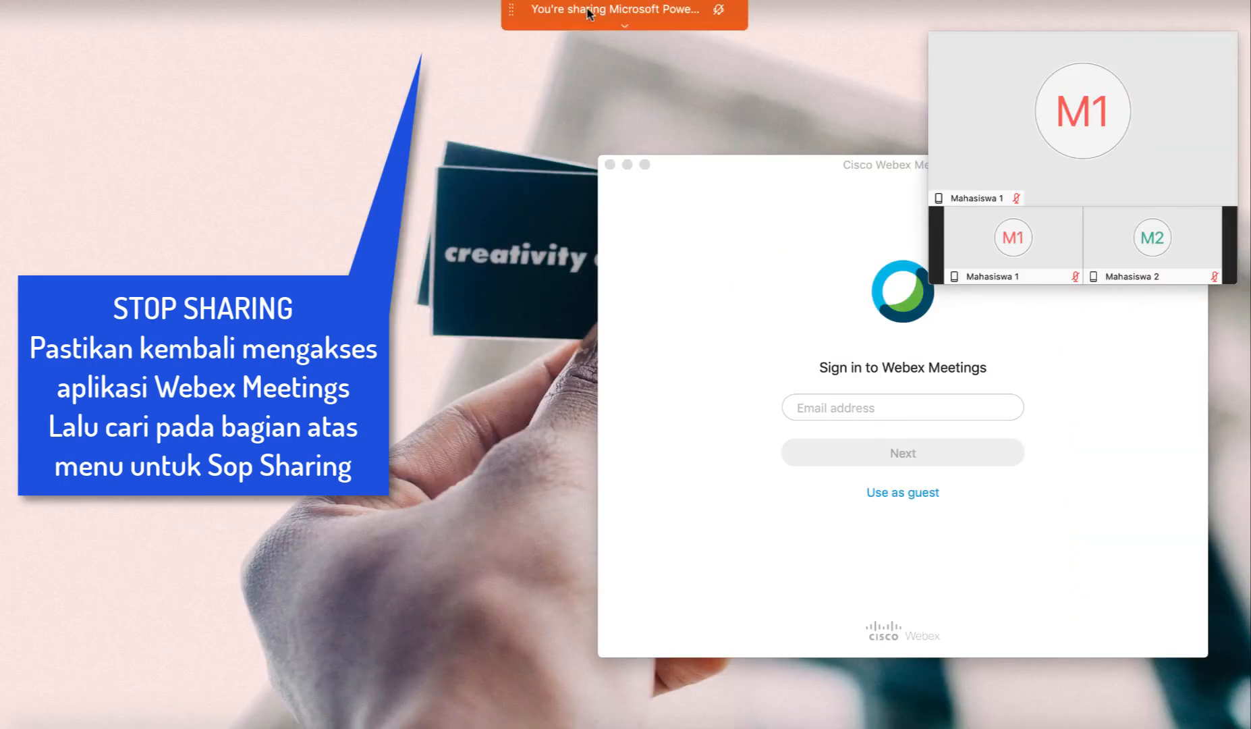
mouse_move(589, 12)
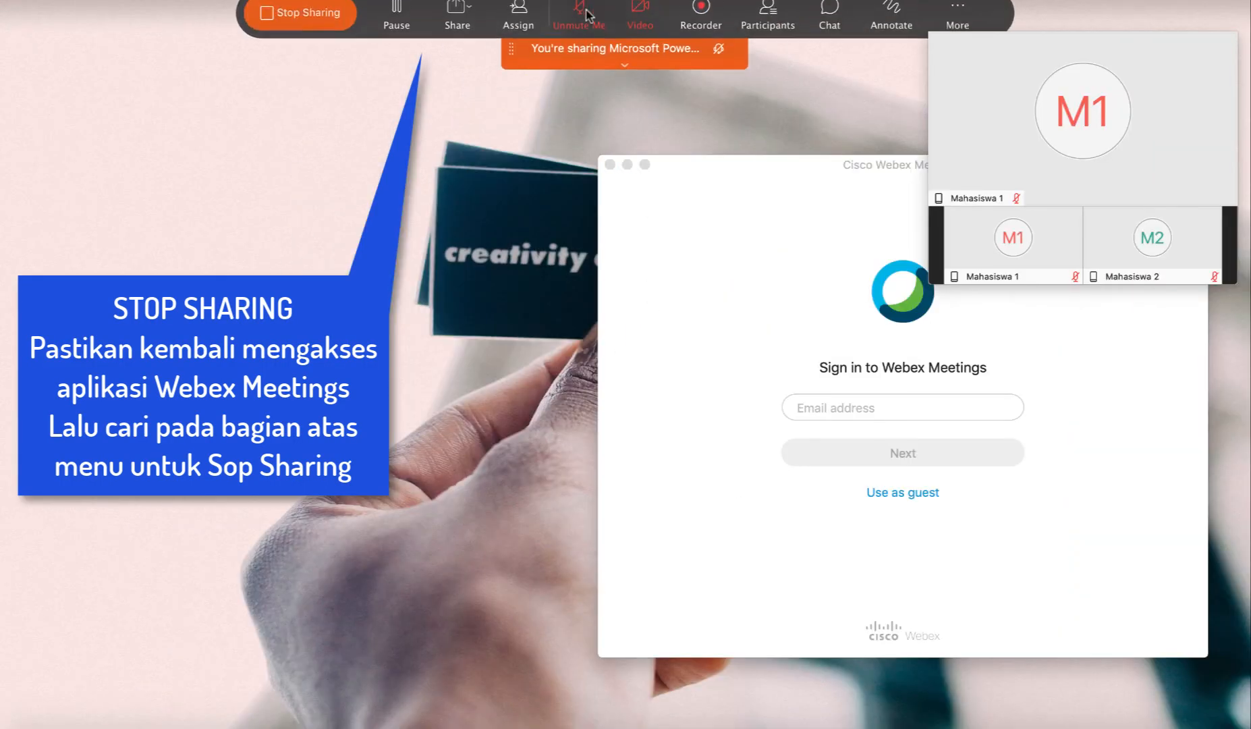
left_click(309, 25)
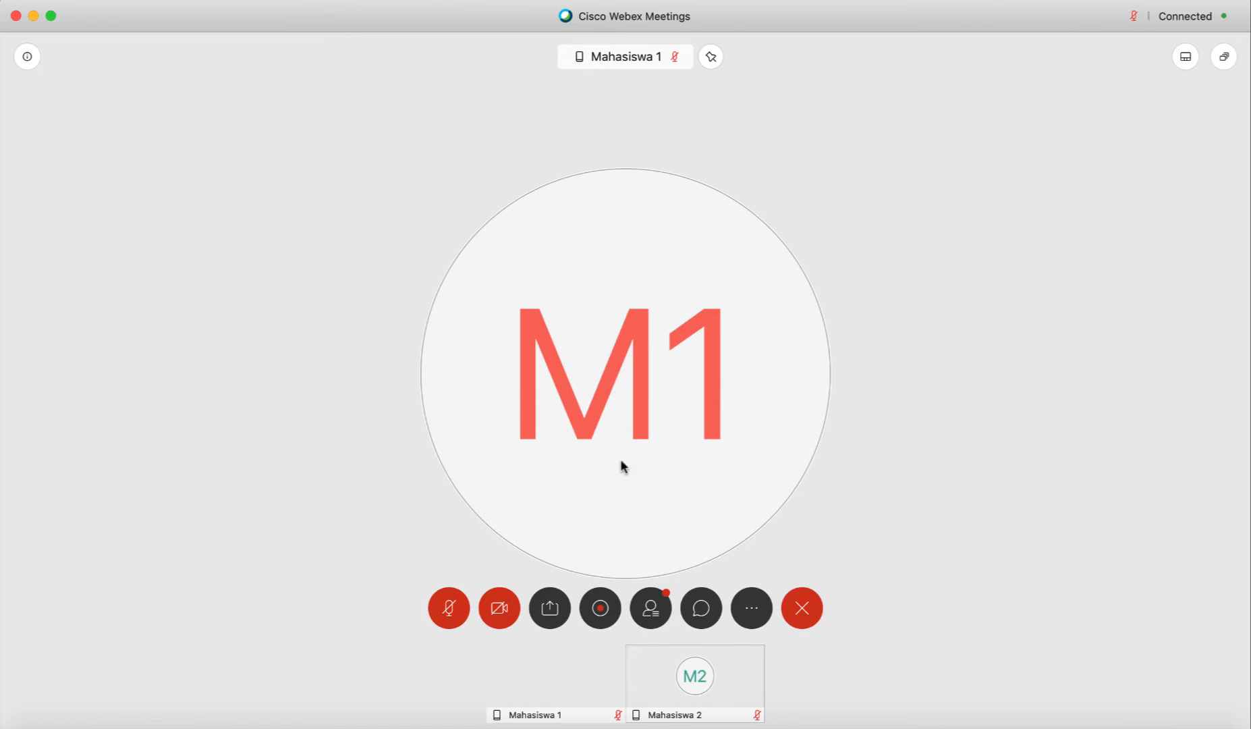
Share a new whiteboard and dismiss the video-system viewers warning
left_click(565, 595)
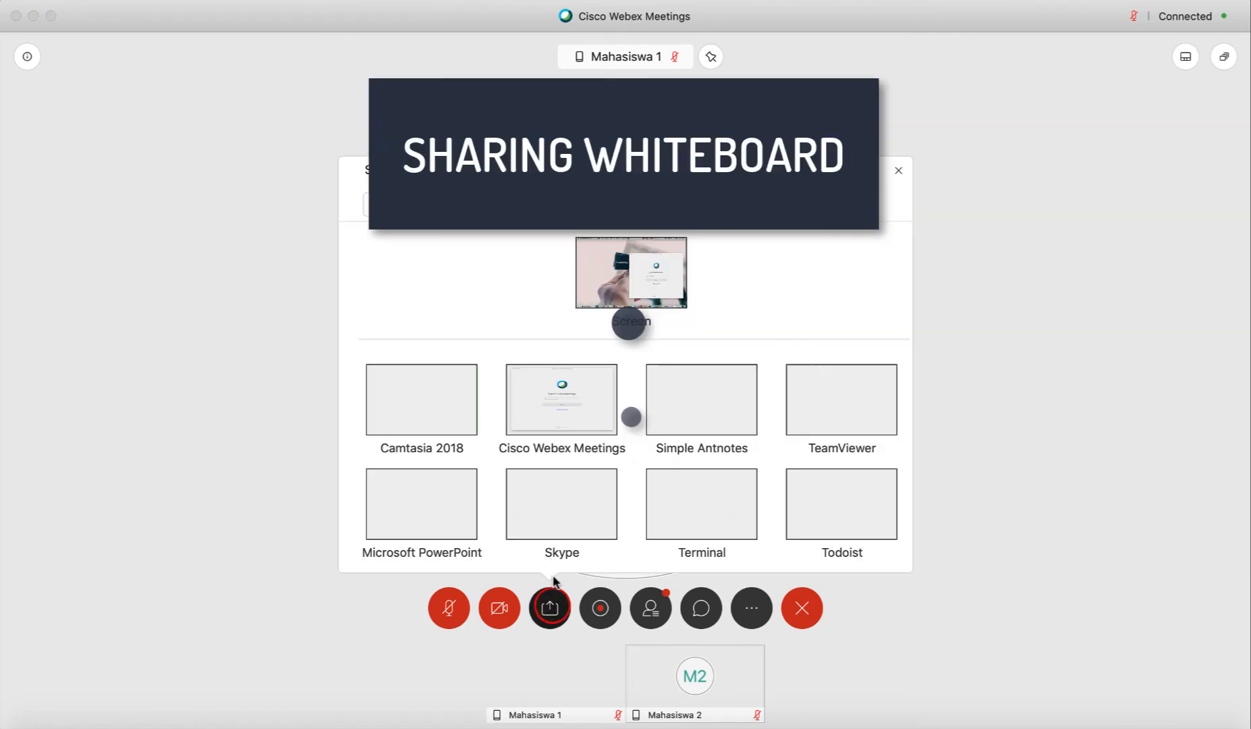
scroll(614, 415, "down", 10)
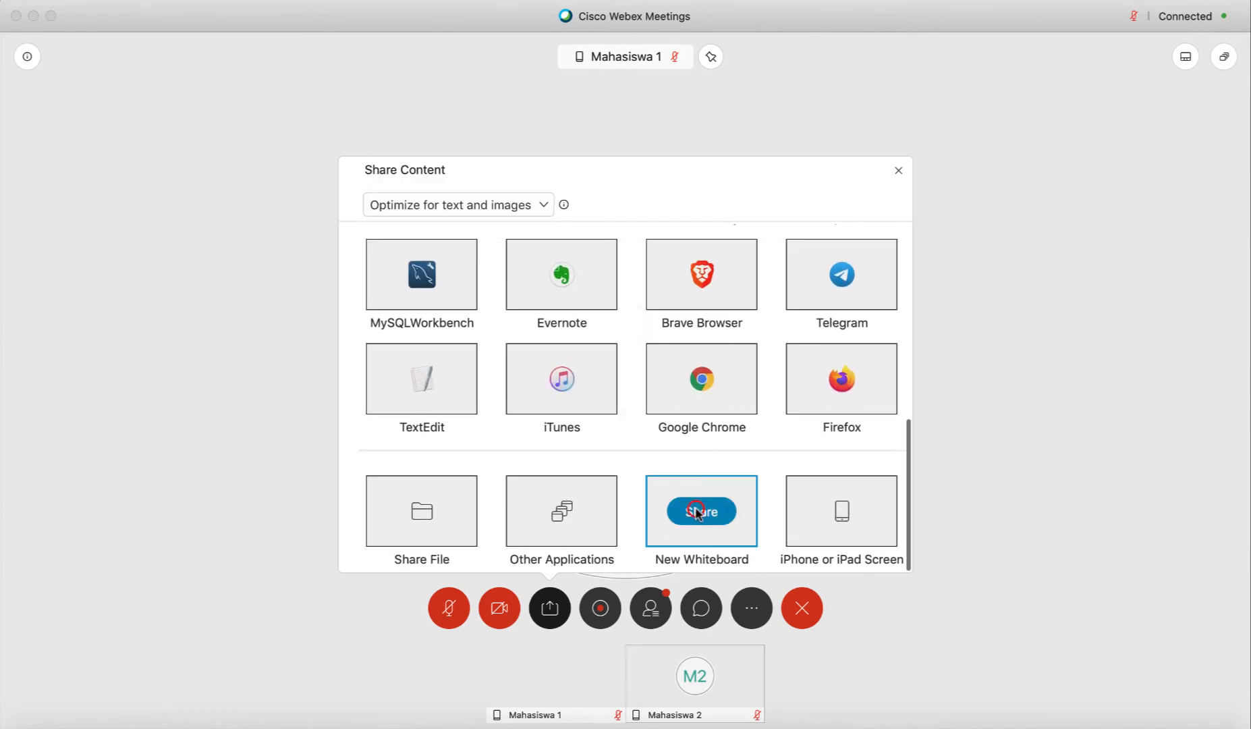
left_click(698, 511)
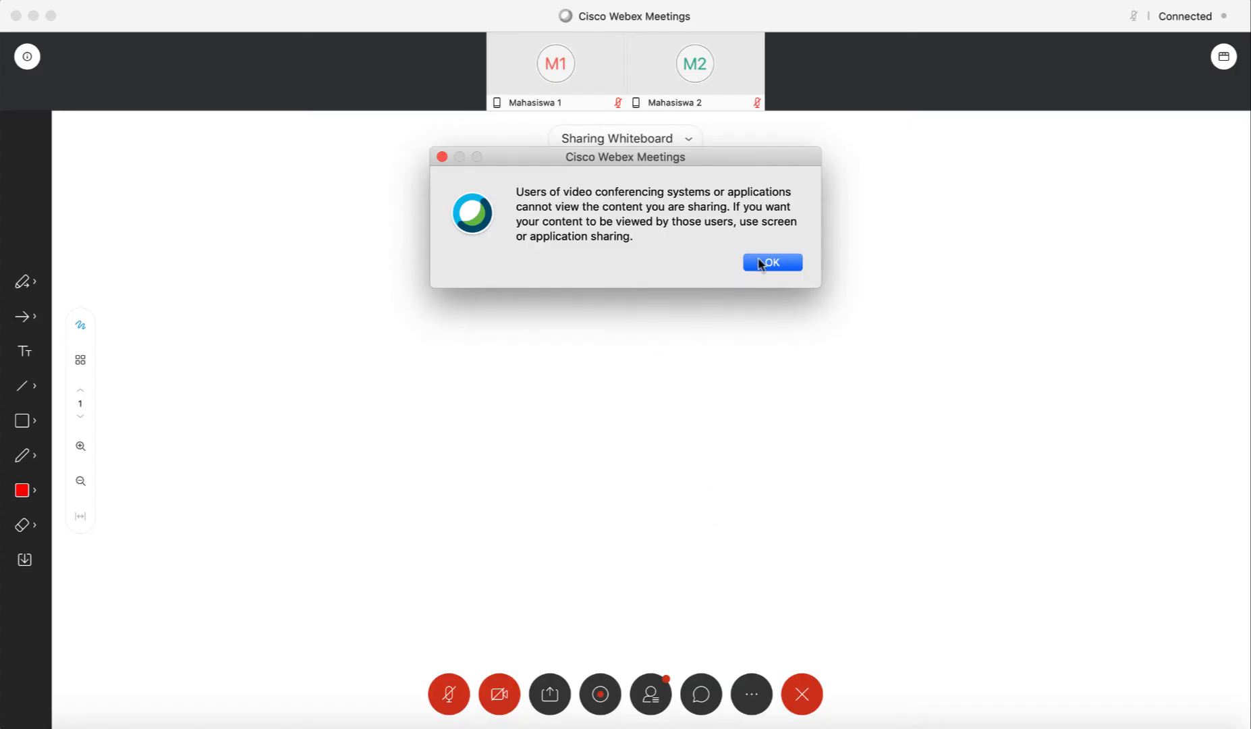
left_click(764, 263)
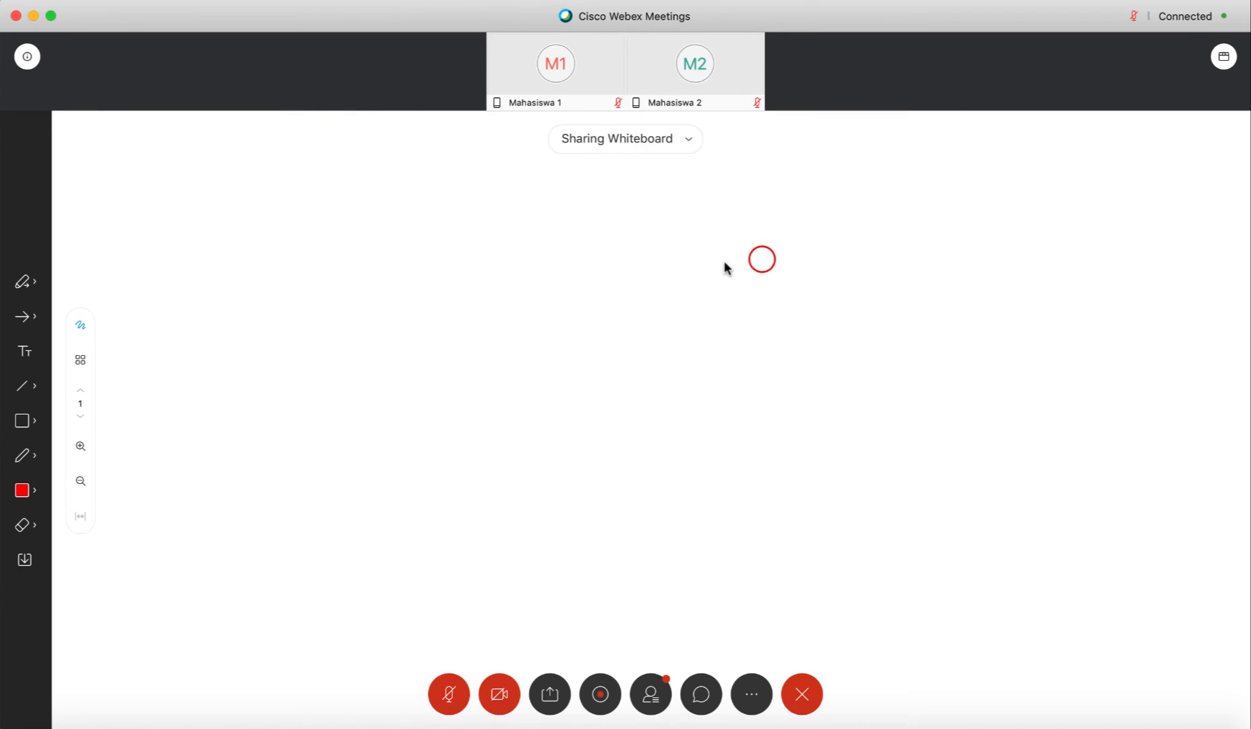
Draw 'OK' on the whiteboard with the pen in red
left_click(78, 327)
left_click(25, 324)
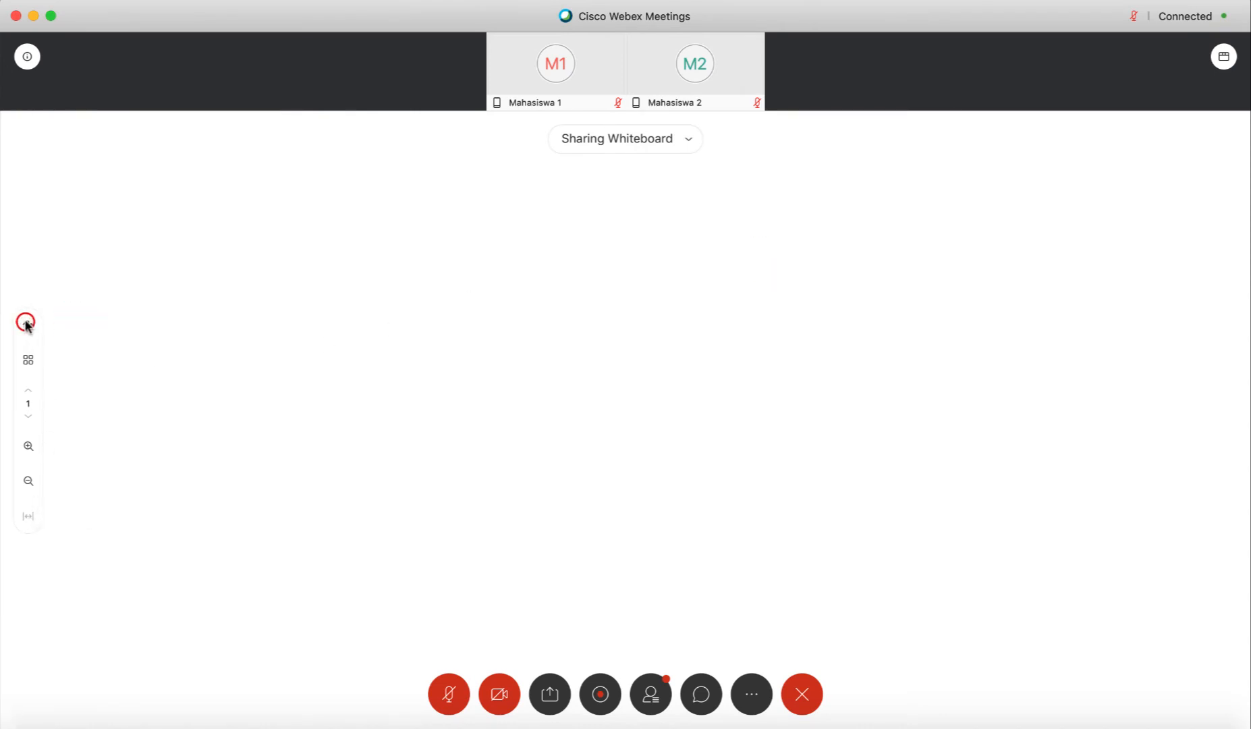
left_click(22, 490)
left_click(56, 417)
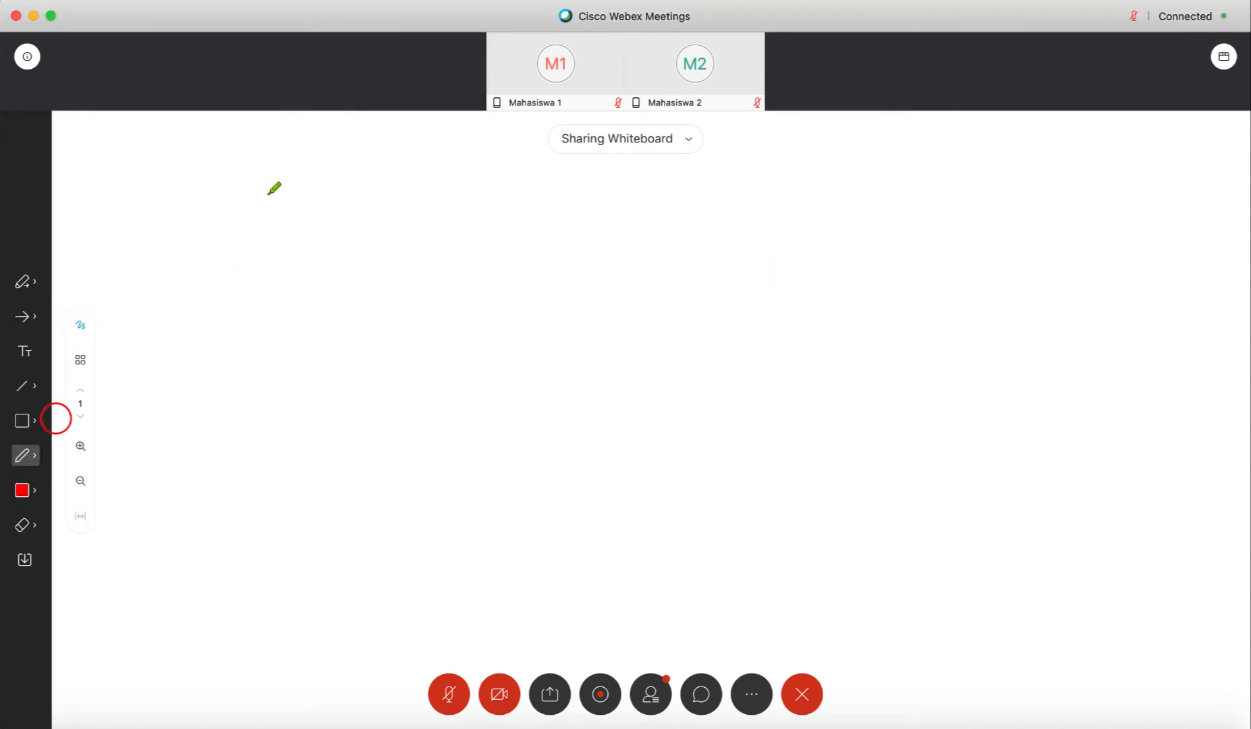
mouse_move(267, 198)
left_mouse_down()
mouse_move(335, 181)
mouse_move(270, 191)
left_mouse_up()
left_click_drag(435, 179, 460, 356)
mouse_move(515, 188)
left_mouse_down()
mouse_move(449, 256)
mouse_move(663, 341)
left_mouse_up()
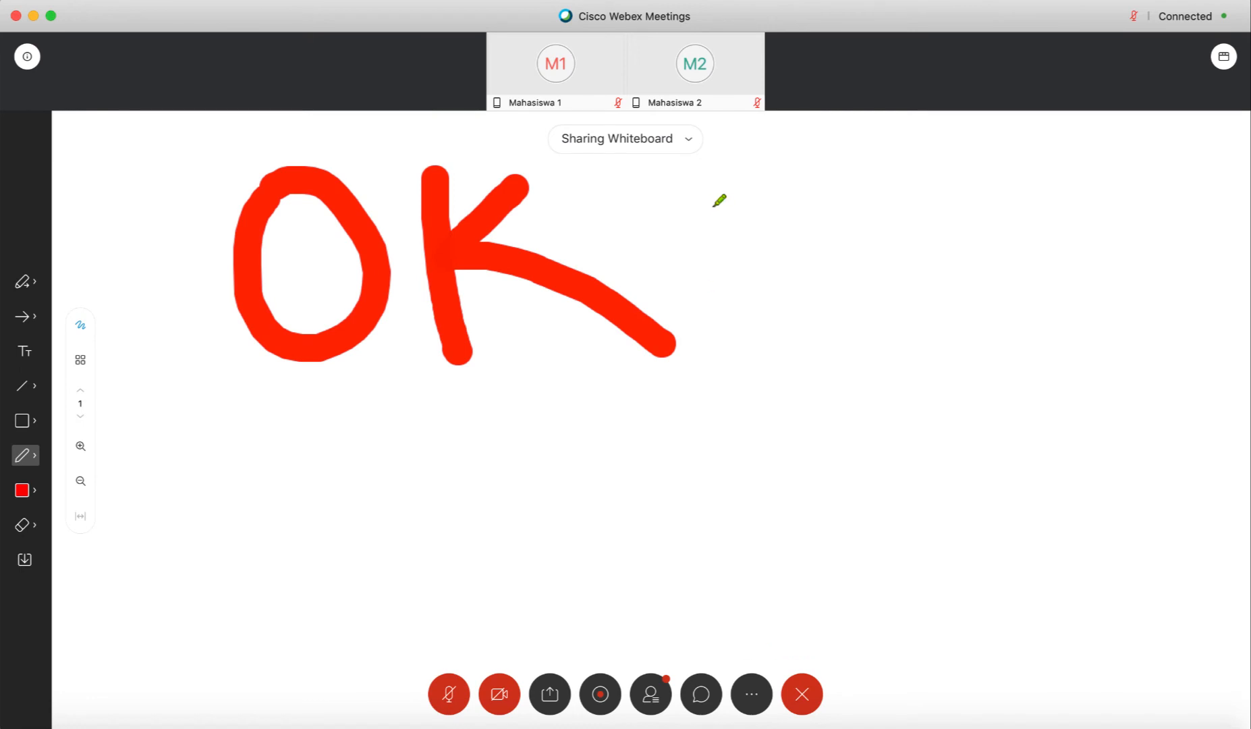
Close the whiteboard tab for everyone without saving it
left_click(688, 142)
left_click(686, 186)
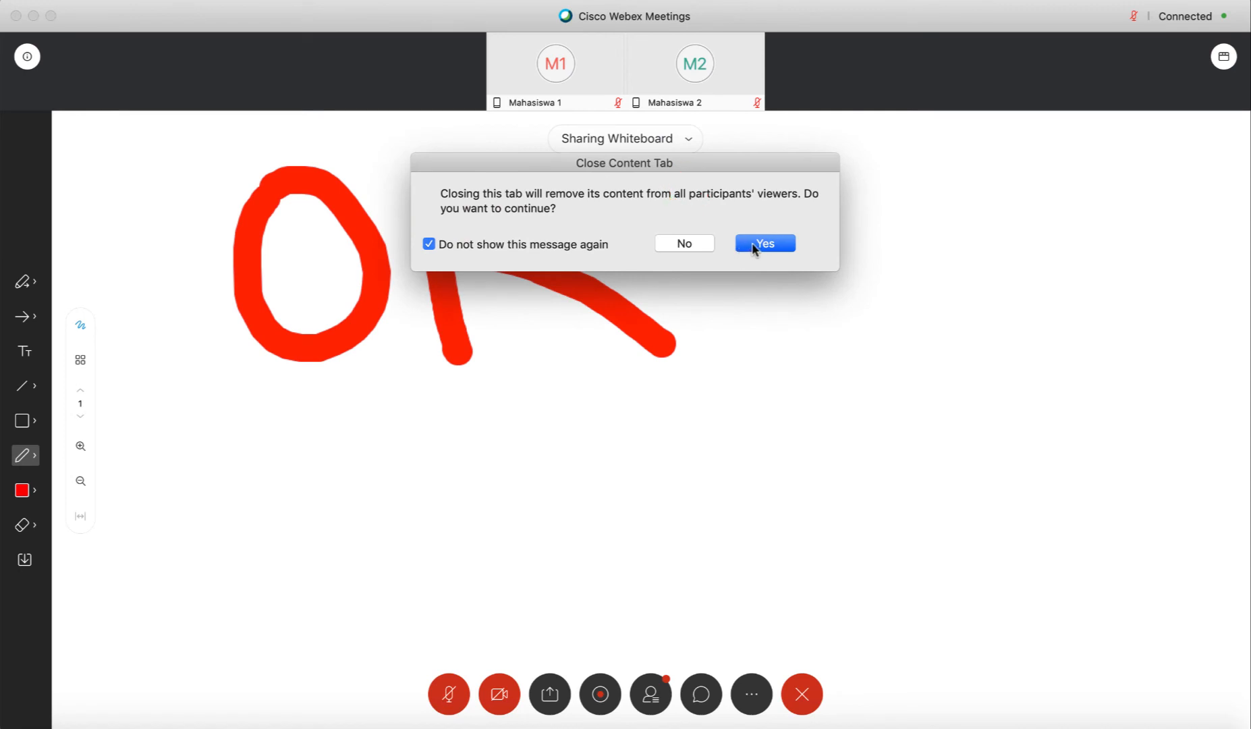
left_click(750, 247)
left_click(714, 300)
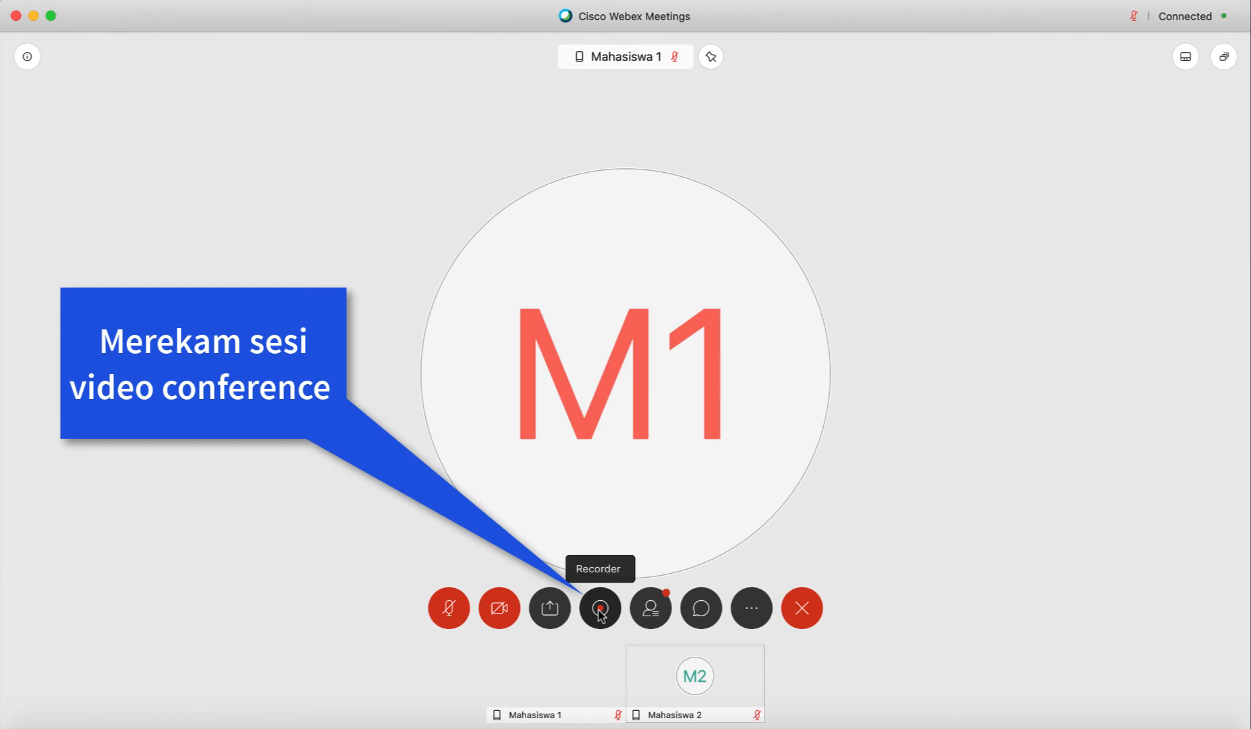
Start recording the meeting with the 'Record in cloud' option kept, then close the Recorder
left_click(600, 610)
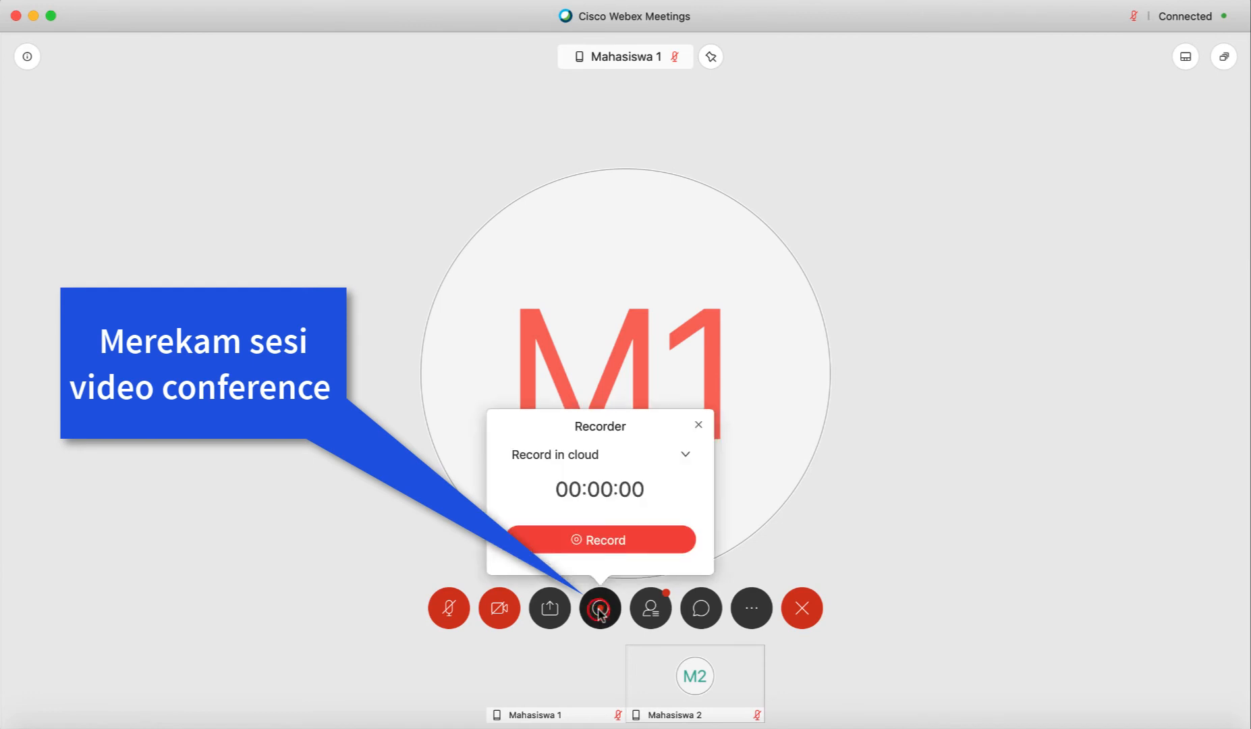
left_click(685, 456)
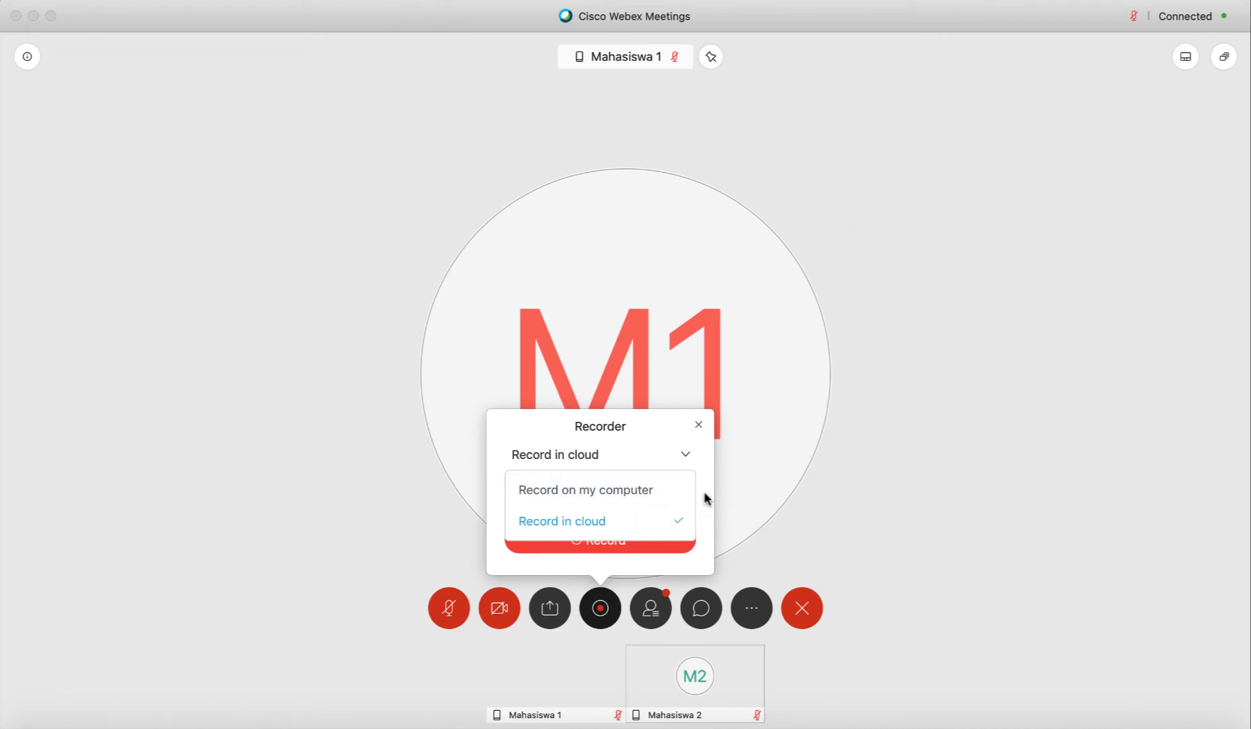
left_click(620, 524)
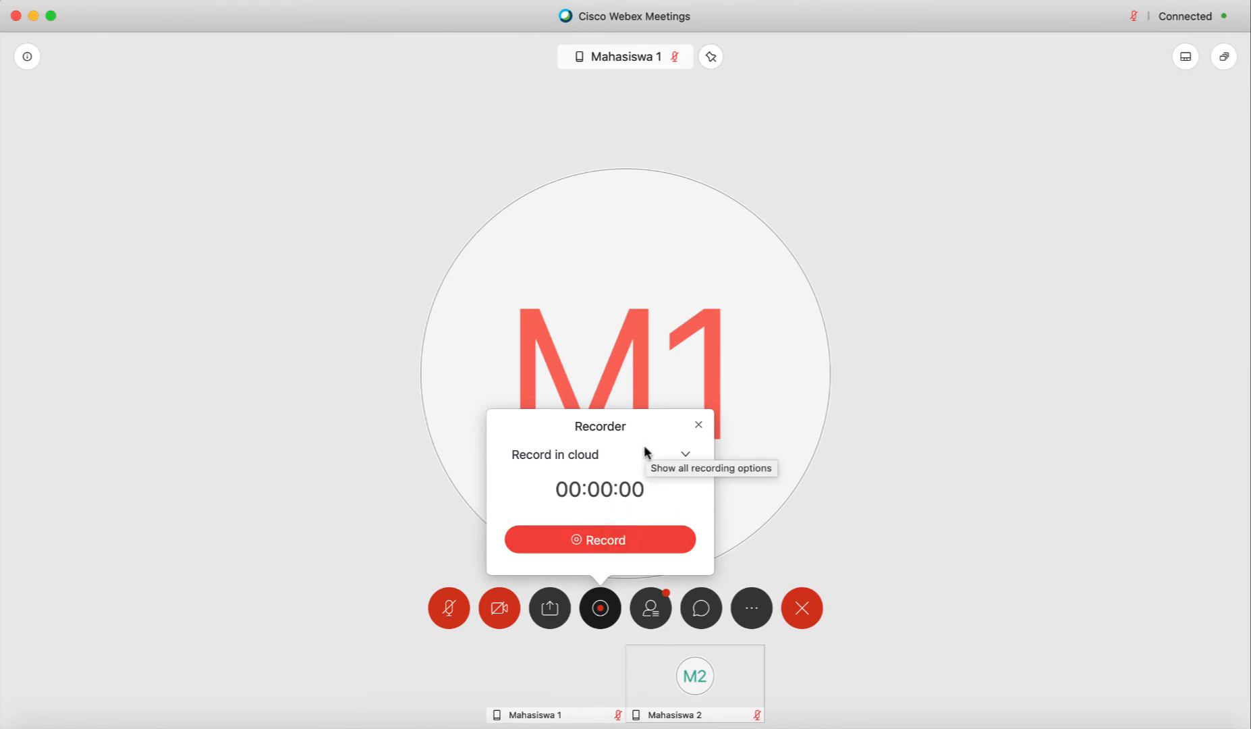
left_click(605, 539)
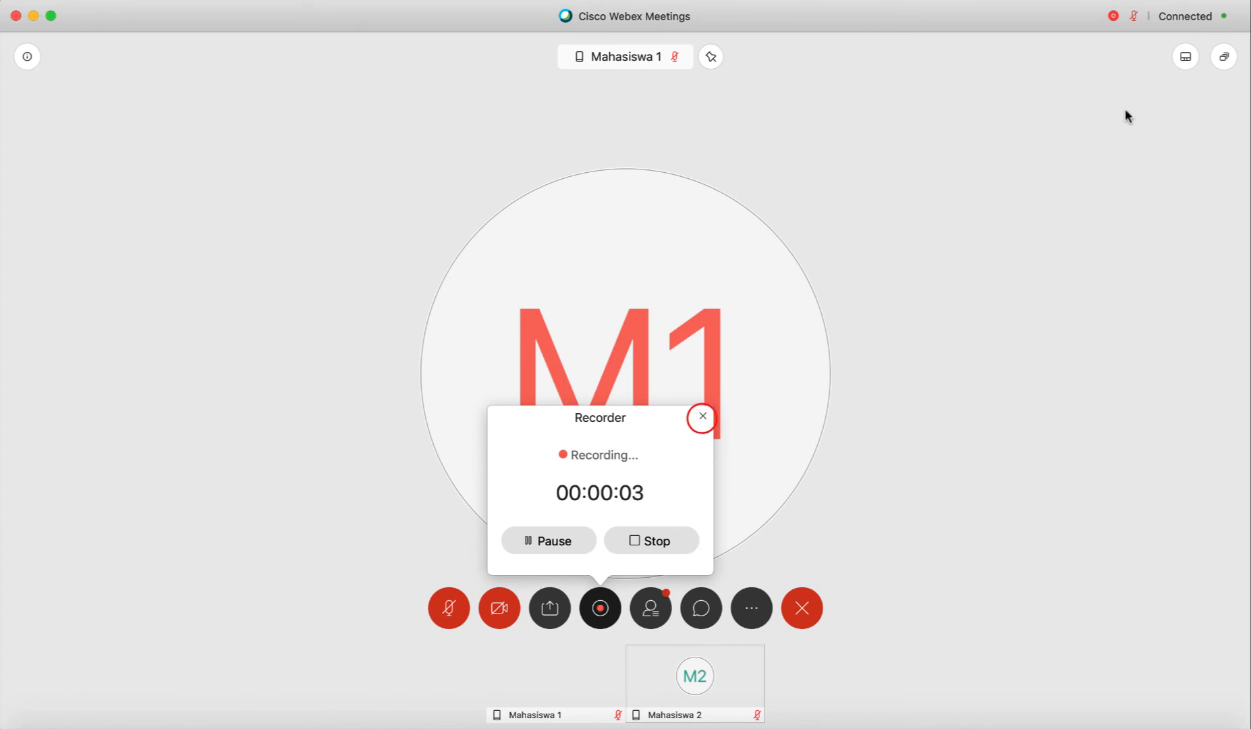
left_click(702, 417)
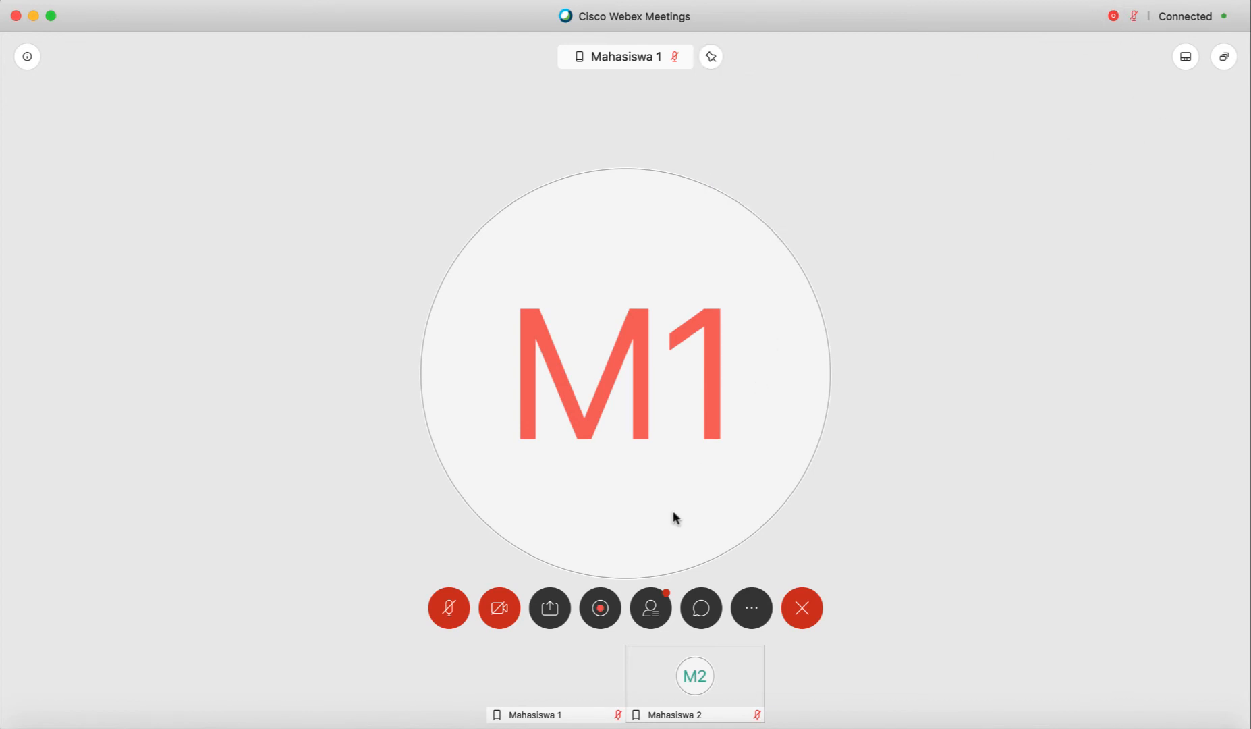
Stop the in-progress cloud recording from the Recorder and confirm Stop Recording
left_click(600, 609)
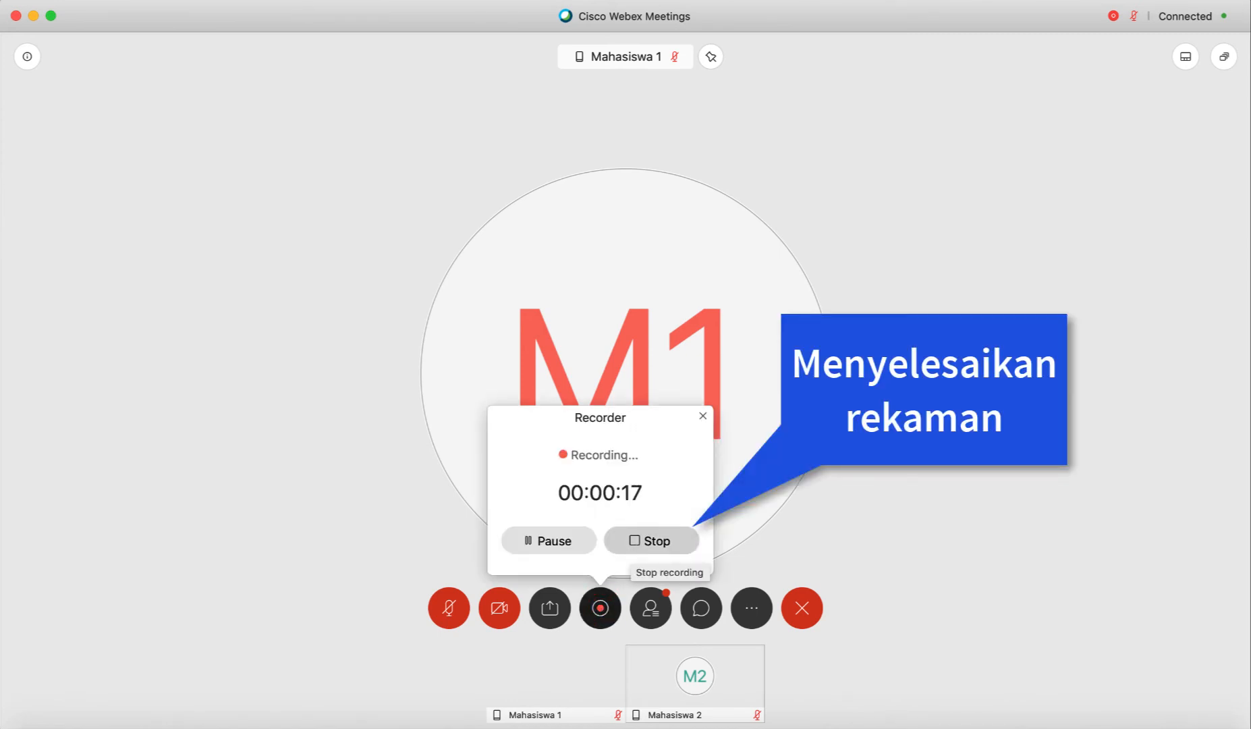
left_click(635, 541)
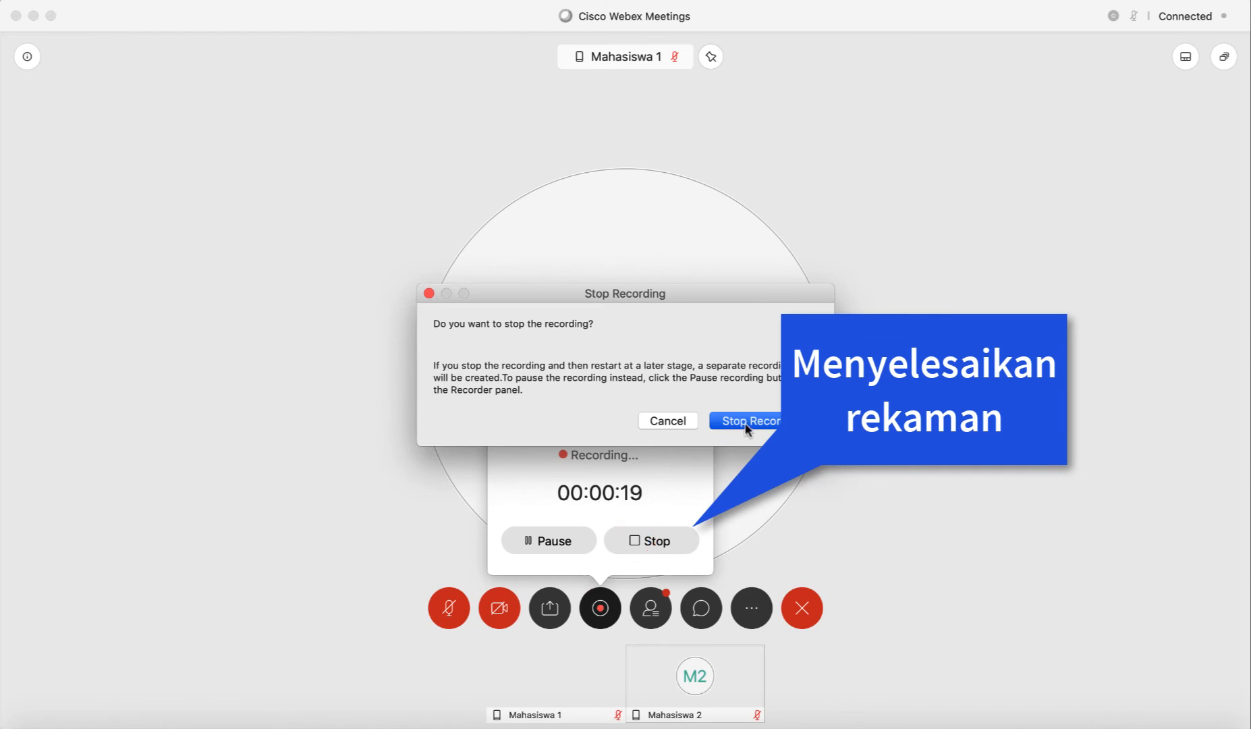
left_click(745, 422)
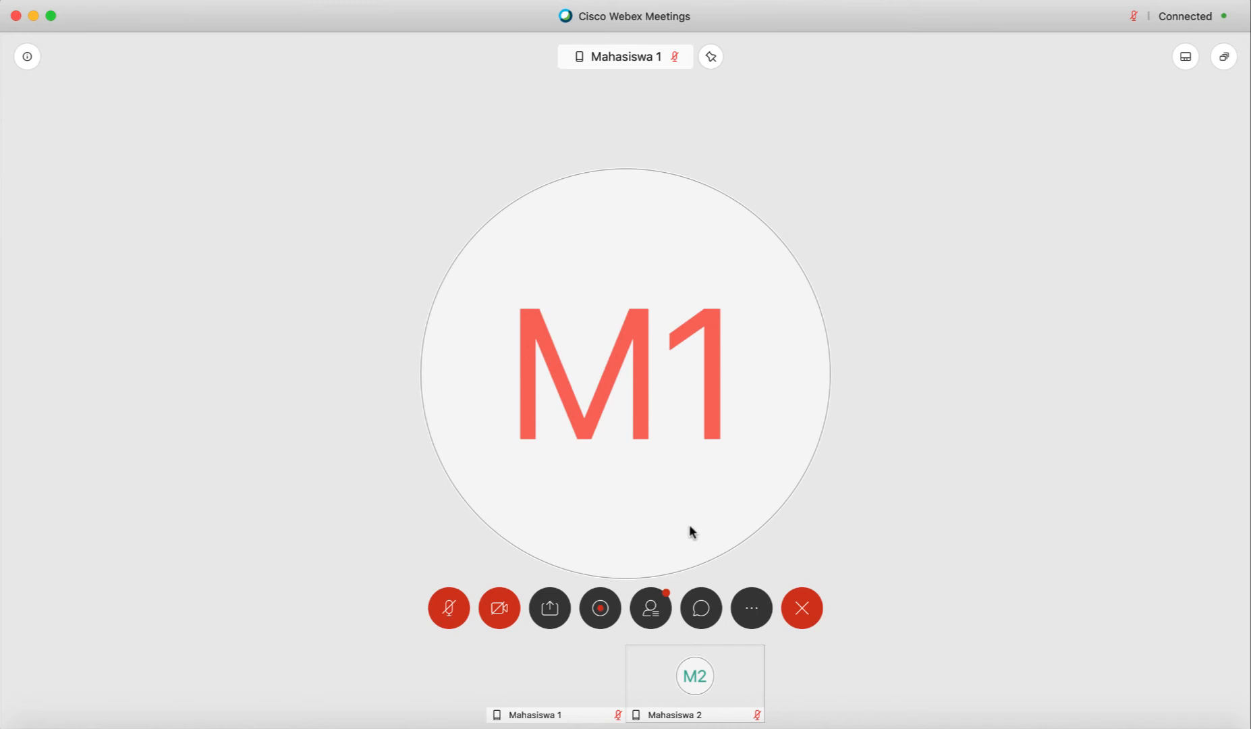
Show the Participants panel and mute Mahasiswa 2's microphone, leaving the Participant menu unchanged
left_click(651, 610)
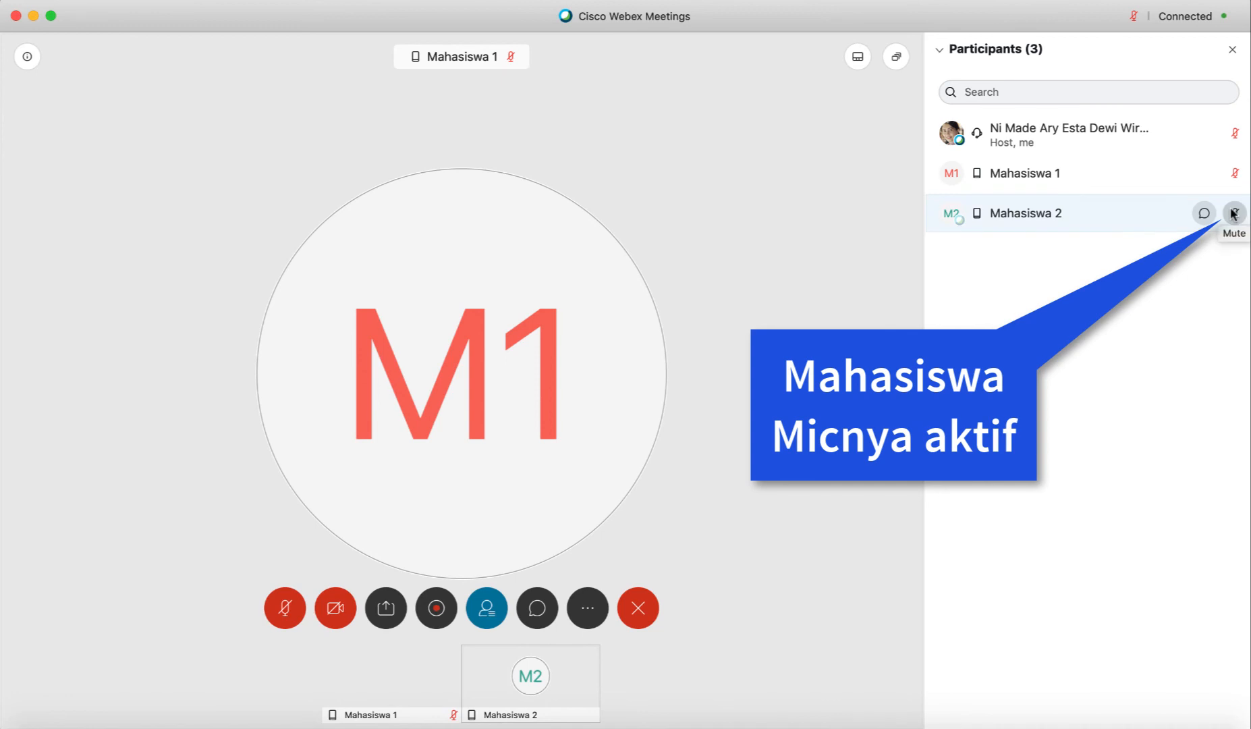
left_click(1231, 210)
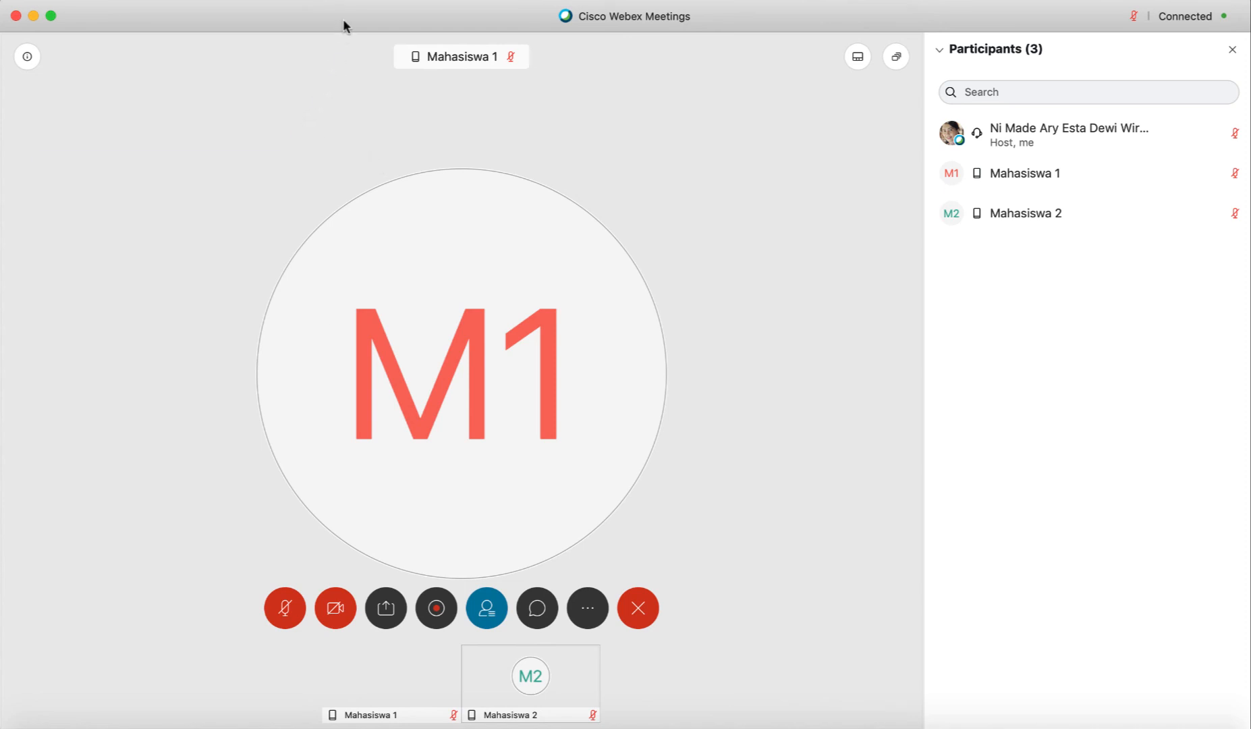
left_click(398, 0)
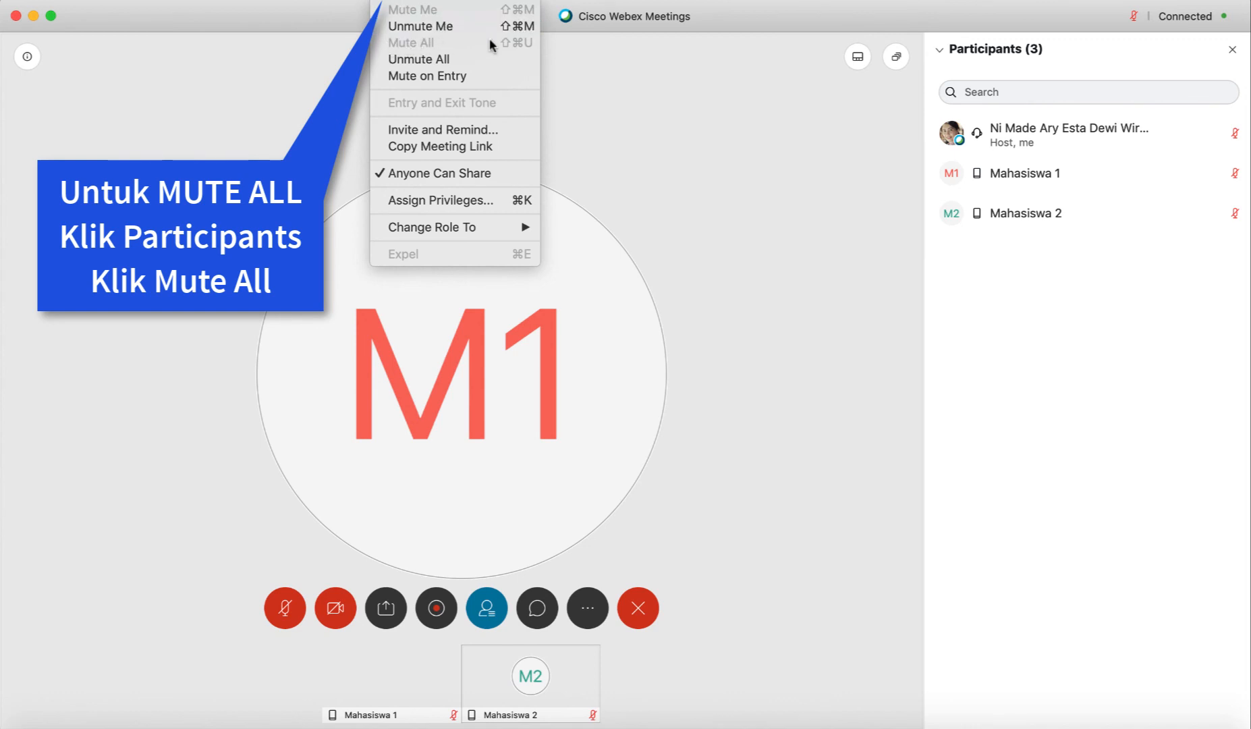
left_click(673, 150)
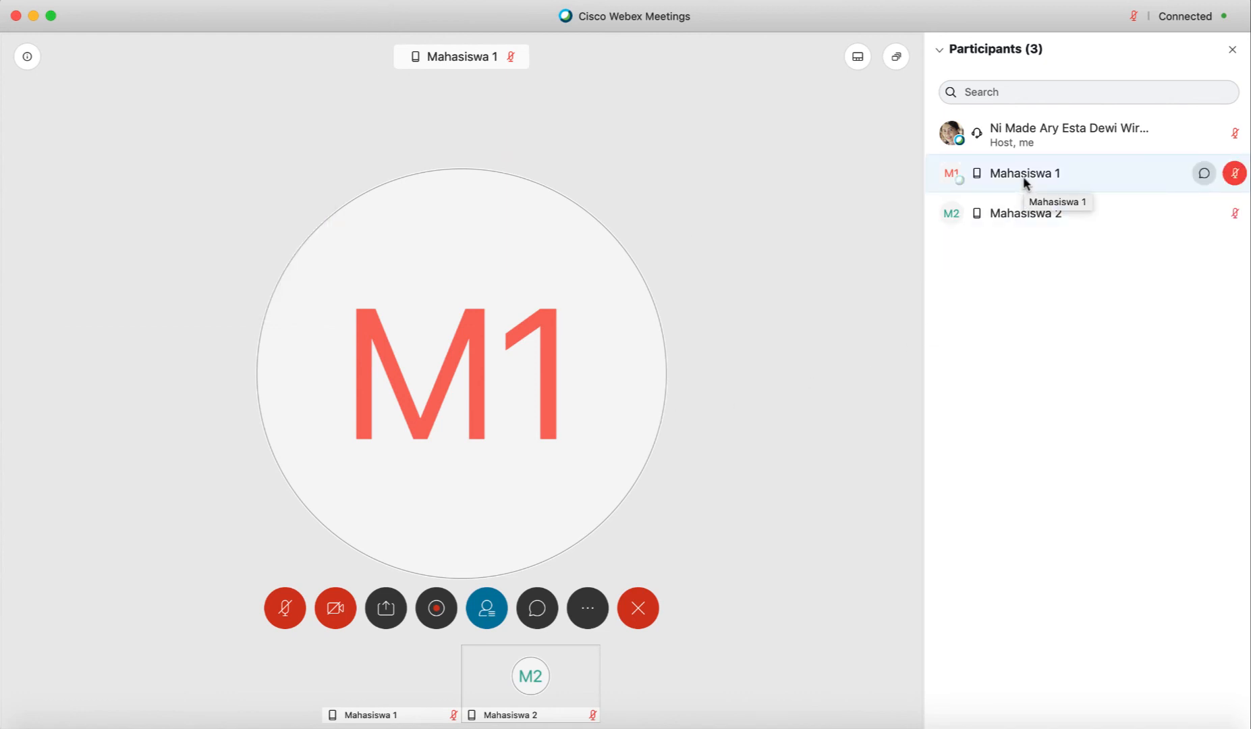
Change Mahasiswa 1's role to Presenter from the participant's right-click menu
left_click(1024, 182)
right_click(1024, 182)
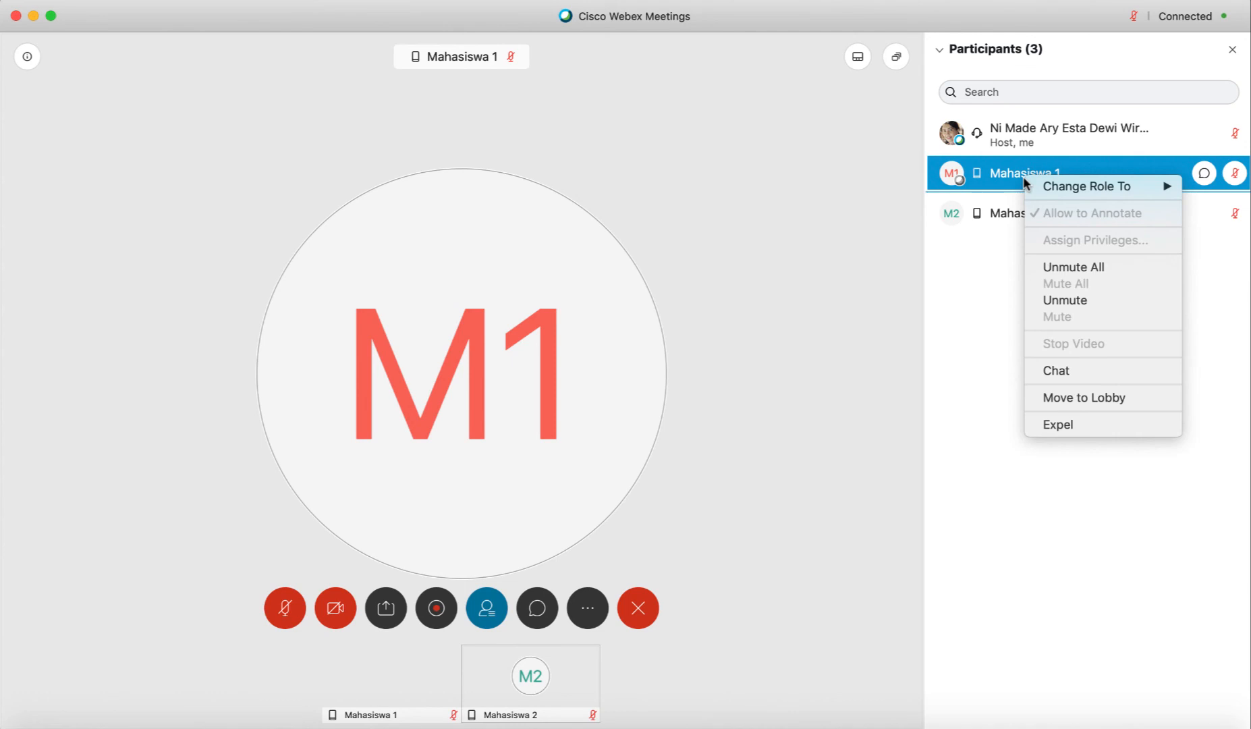
mouse_move(1068, 190)
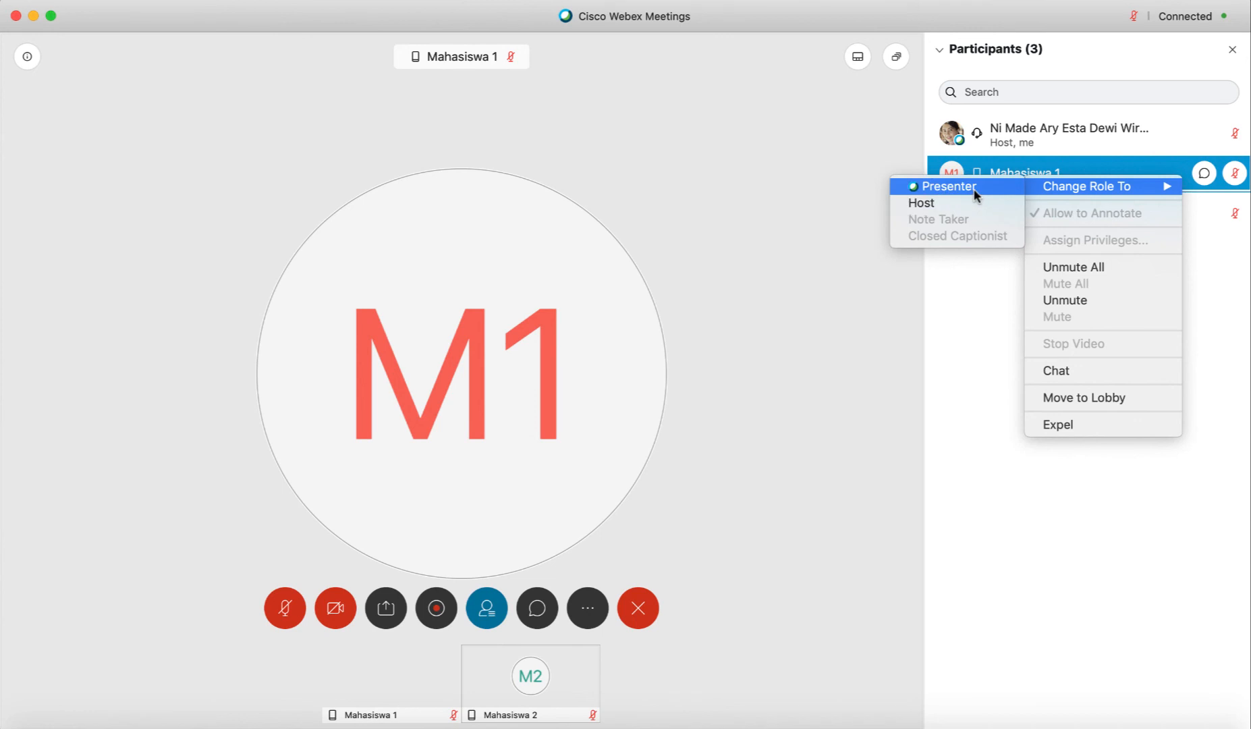
left_click(974, 195)
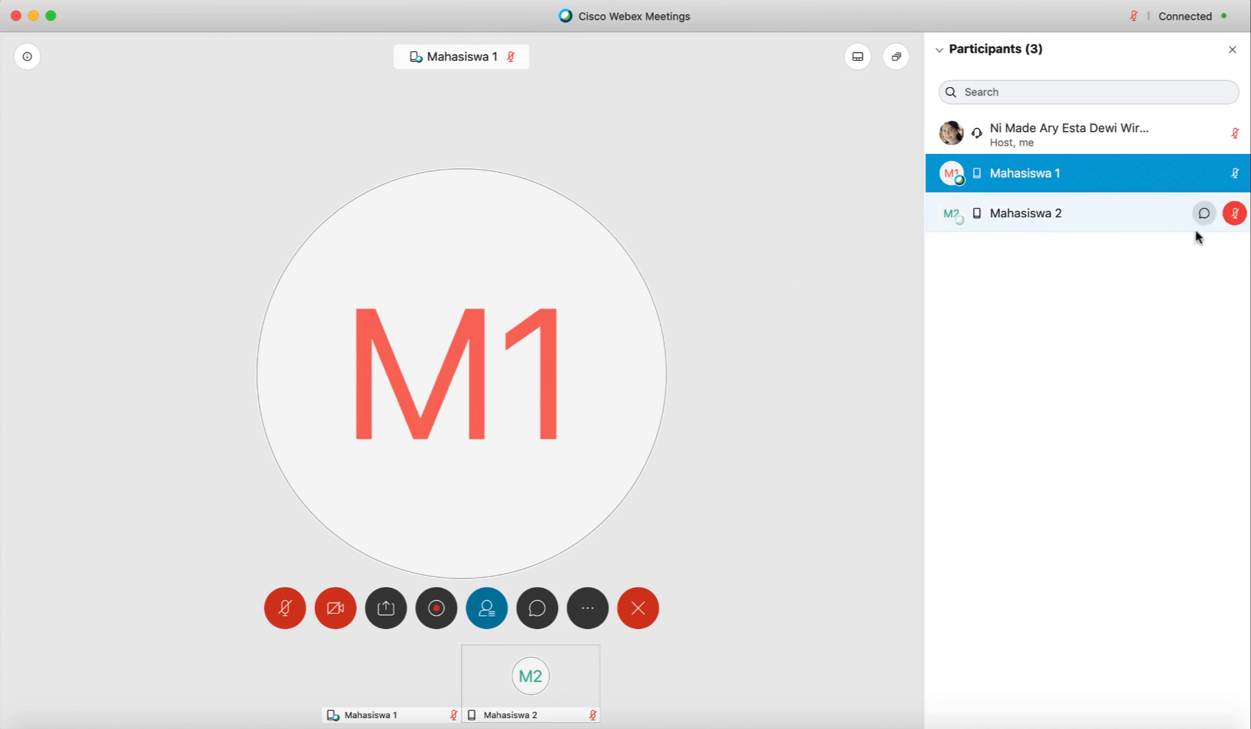
mouse_move(1234, 217)
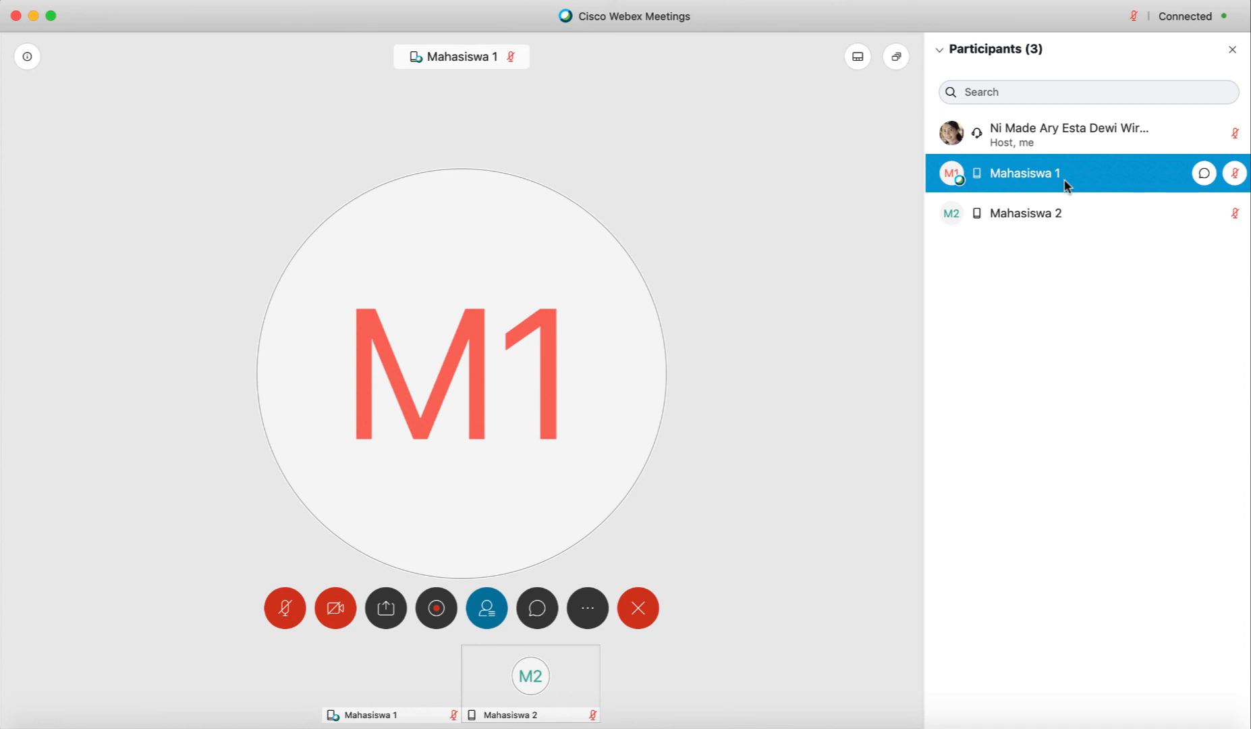
Expel Mahasiswa 1 from the meeting and confirm with Yes
right_click(1021, 175)
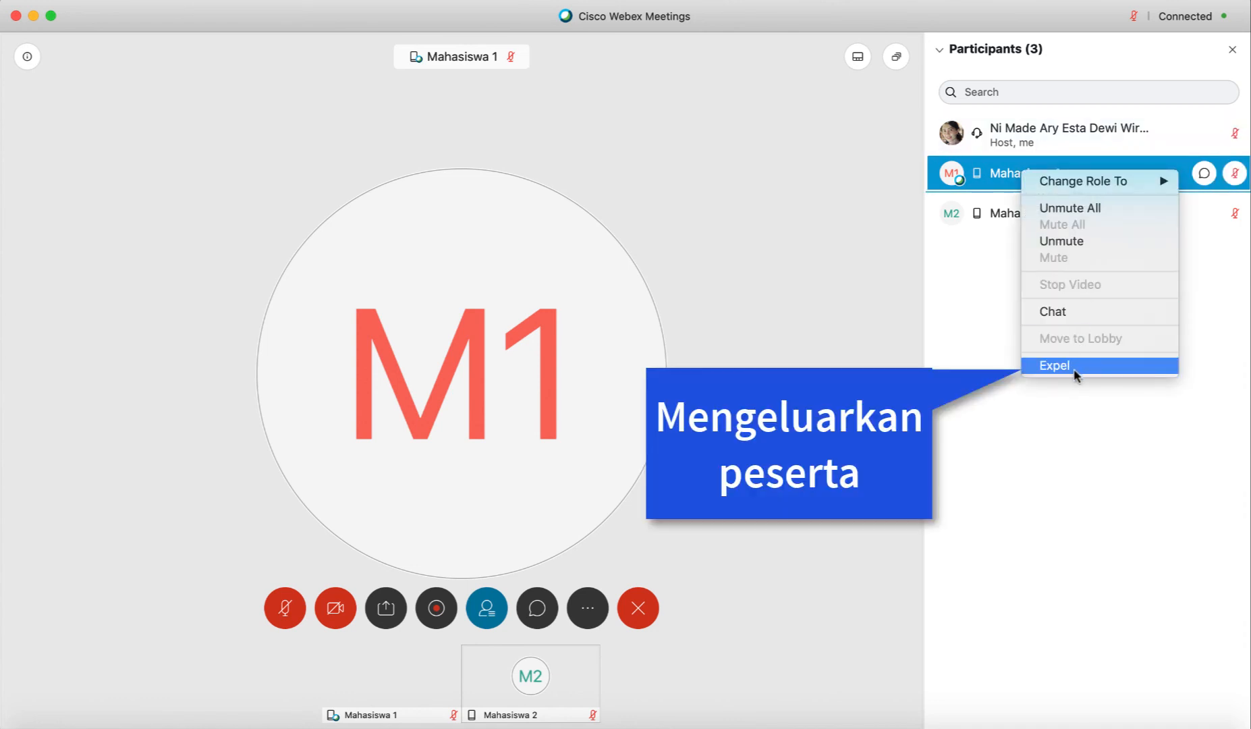
left_click(970, 329)
right_click(1011, 179)
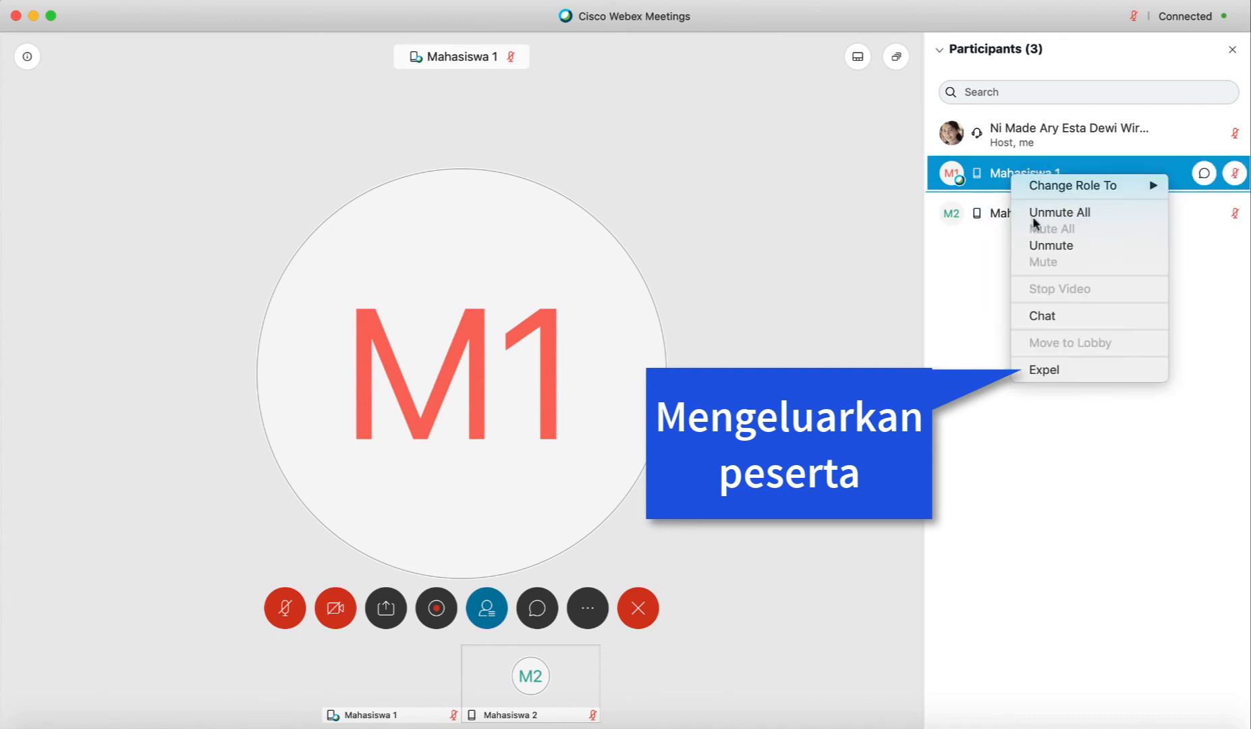
left_click(1052, 369)
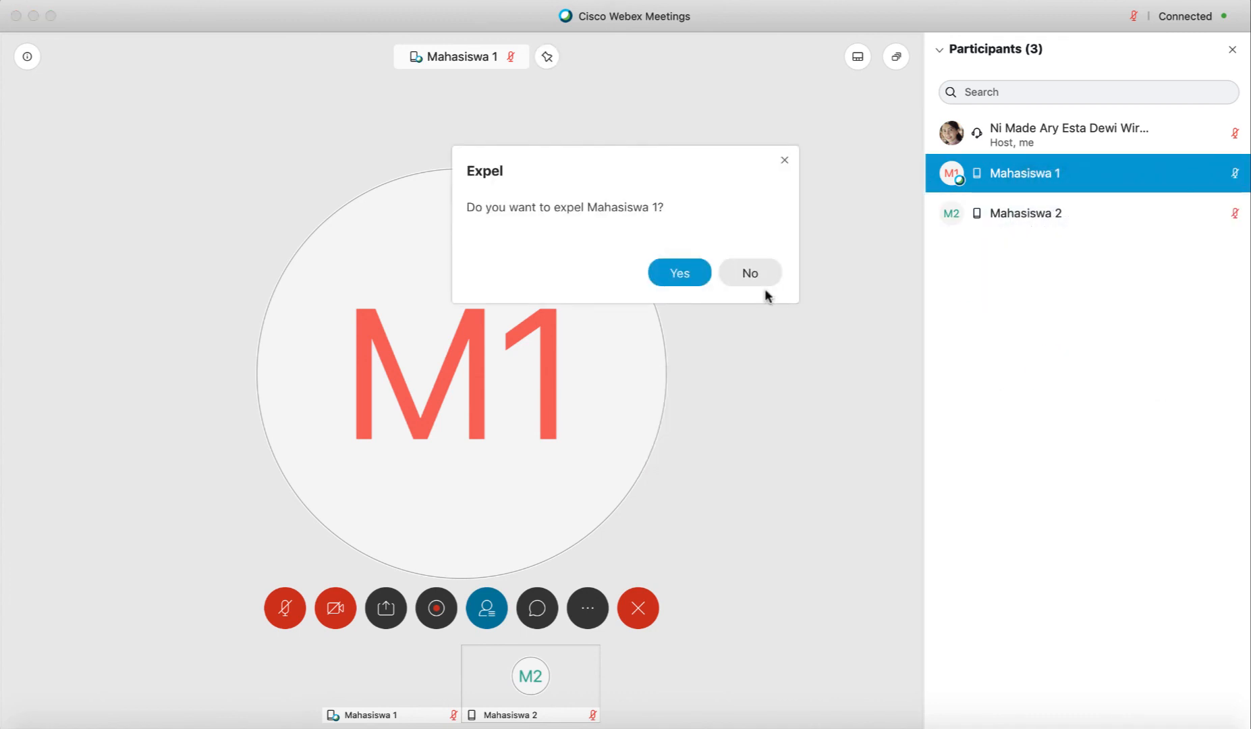
left_click(685, 272)
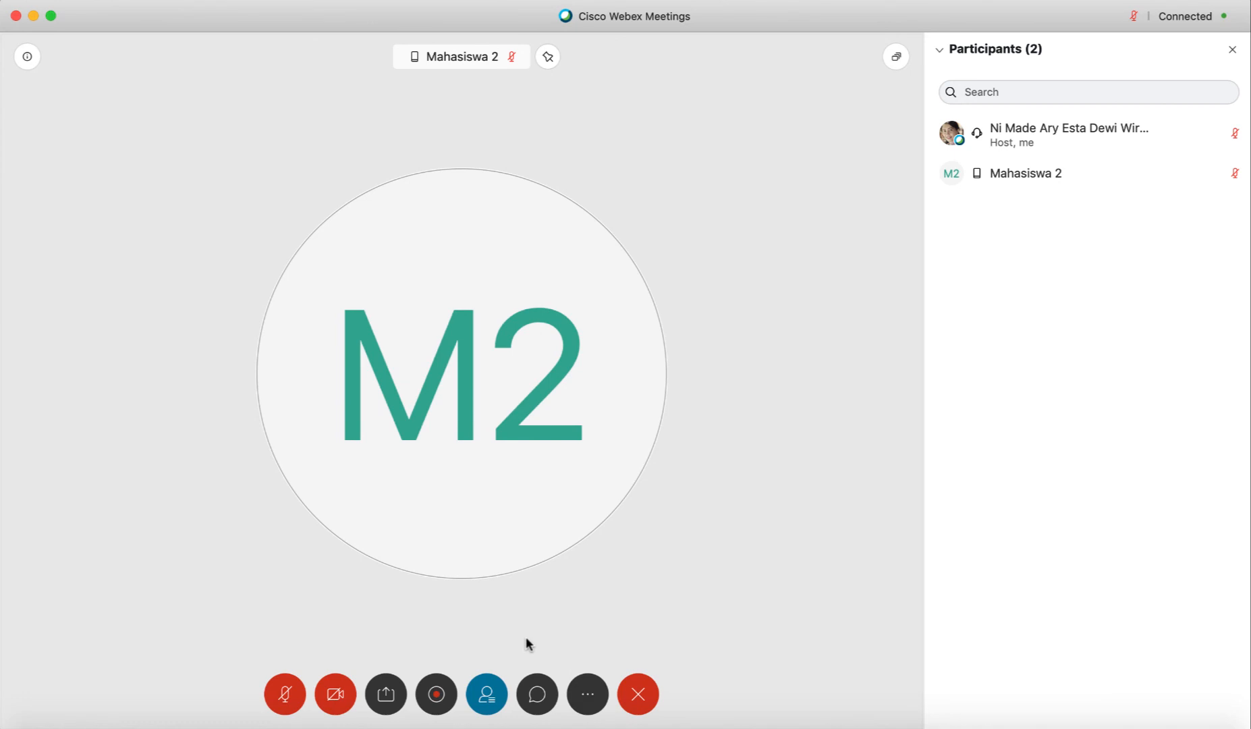
Choose Lock Meeting under More options so no one else can join
left_click(587, 695)
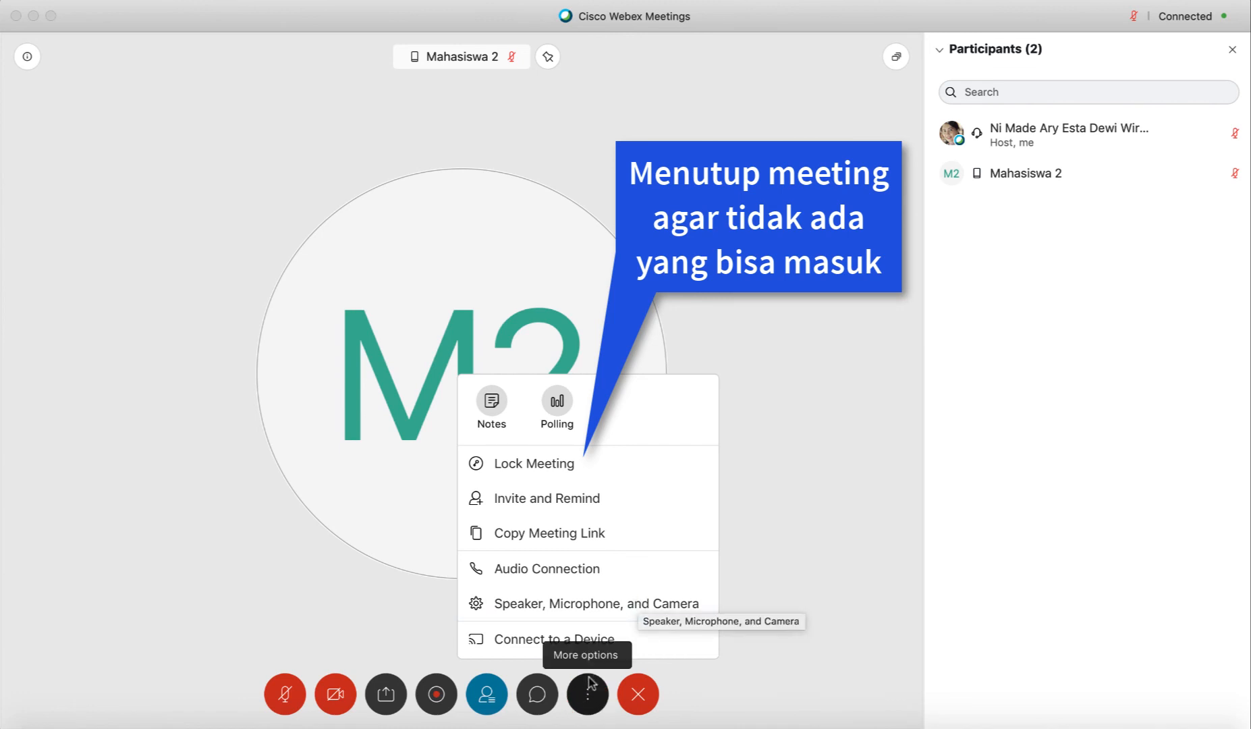
left_click(553, 465)
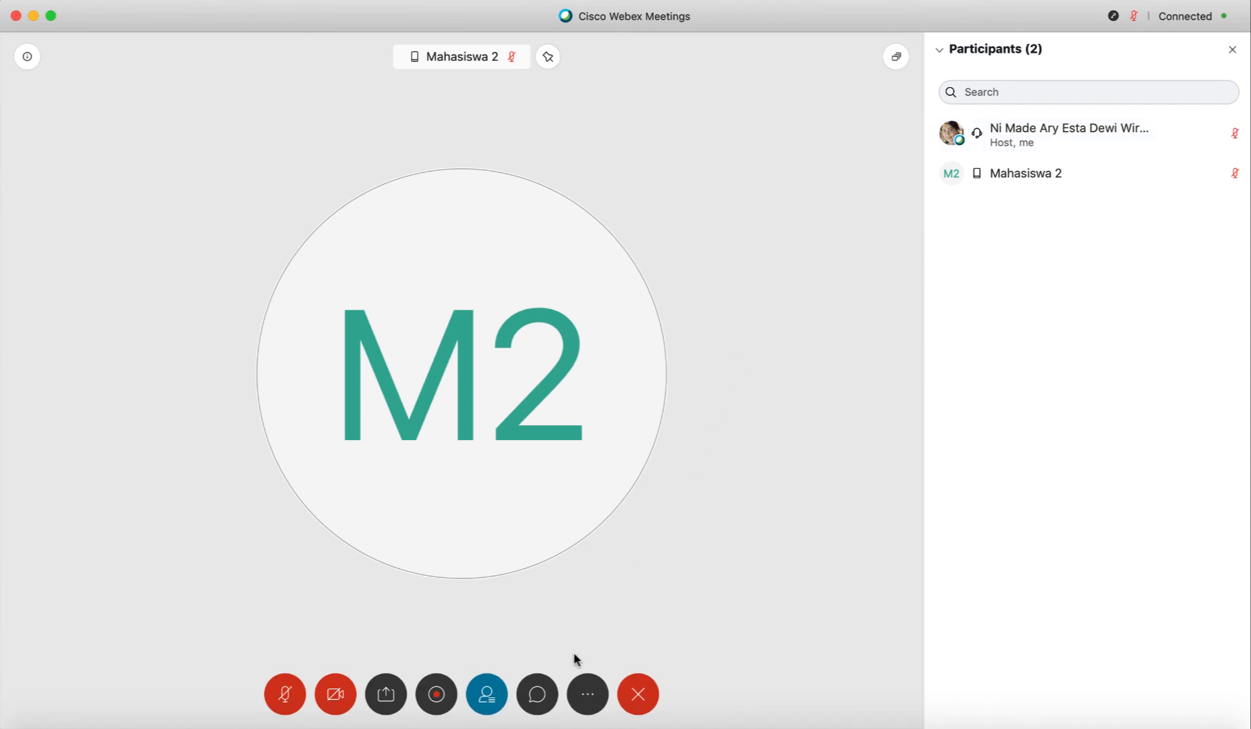
Send 'kenapa .......' to Everyone in chat and collapse the Participants section
left_click(537, 694)
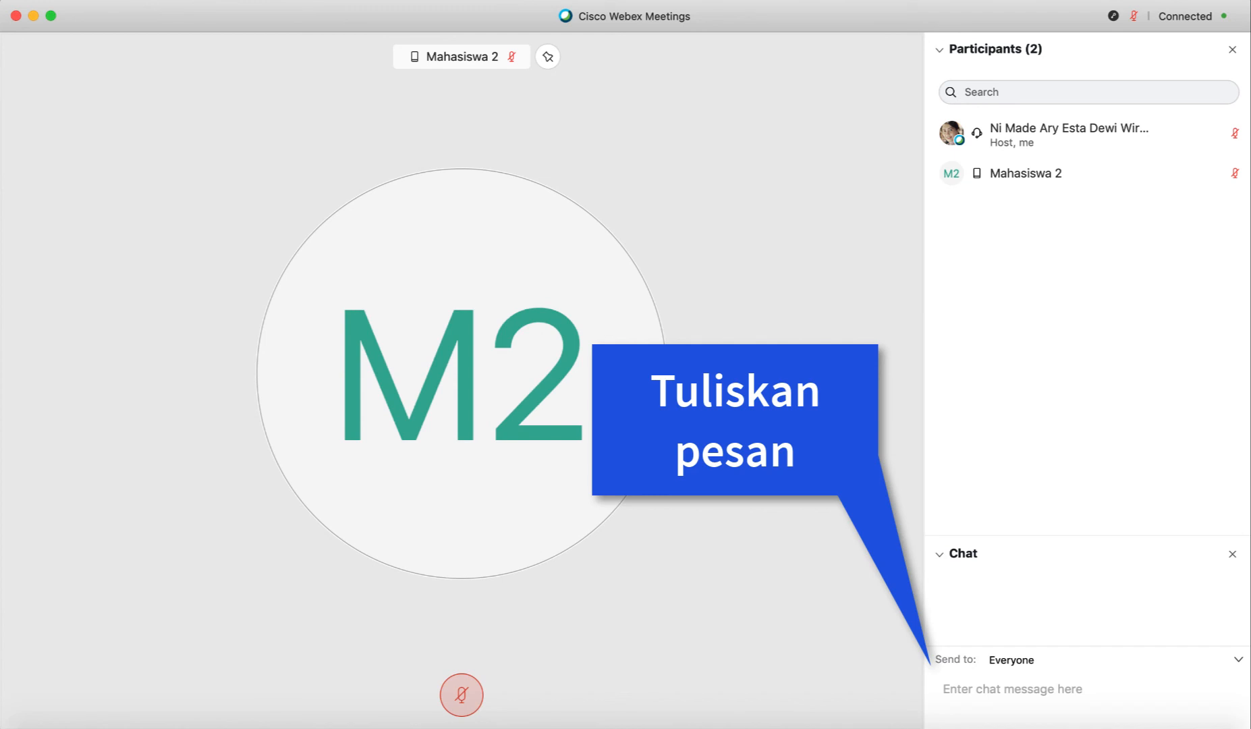
left_click(978, 689)
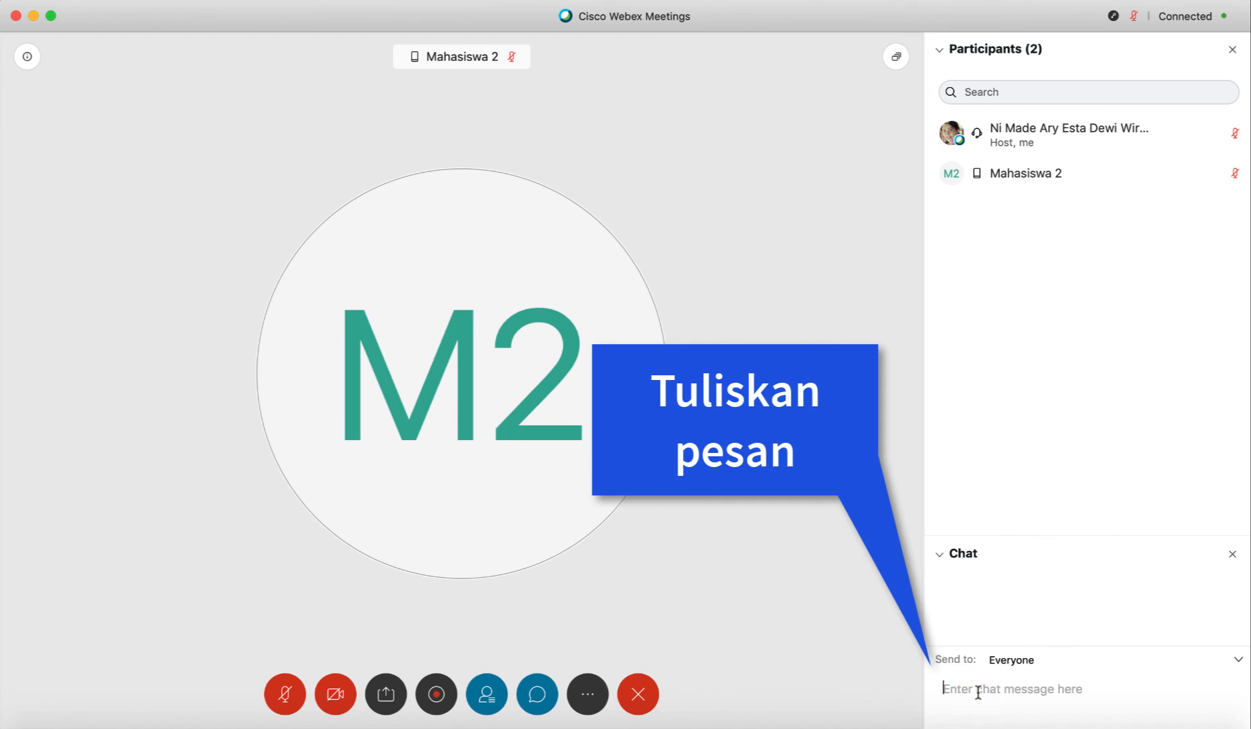
type("kenapa ")
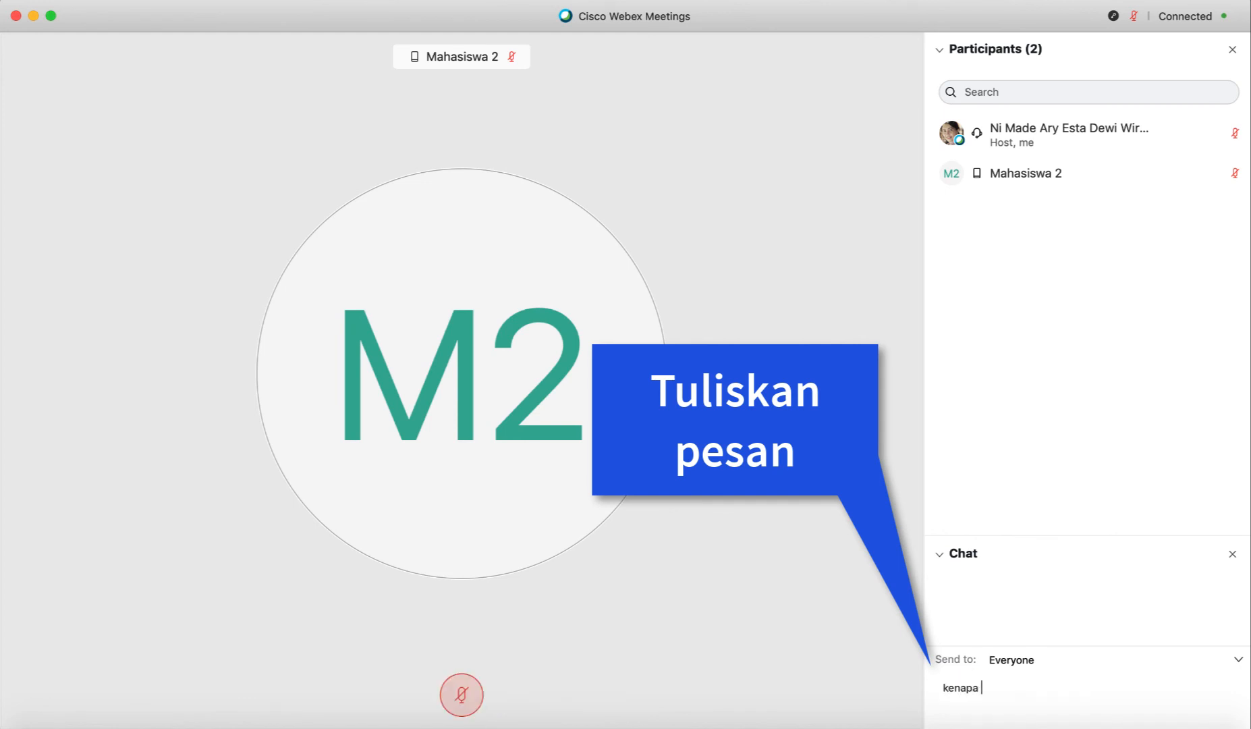
type(".......")
key("Return")
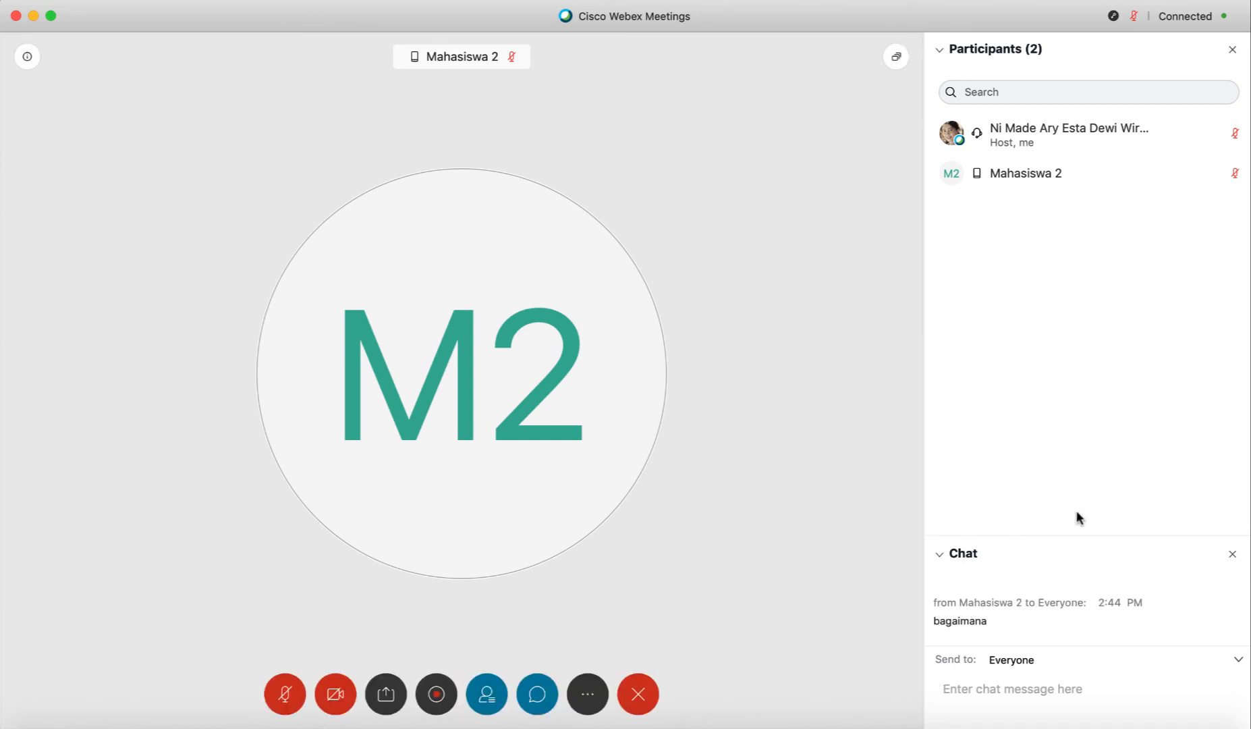
left_click(939, 48)
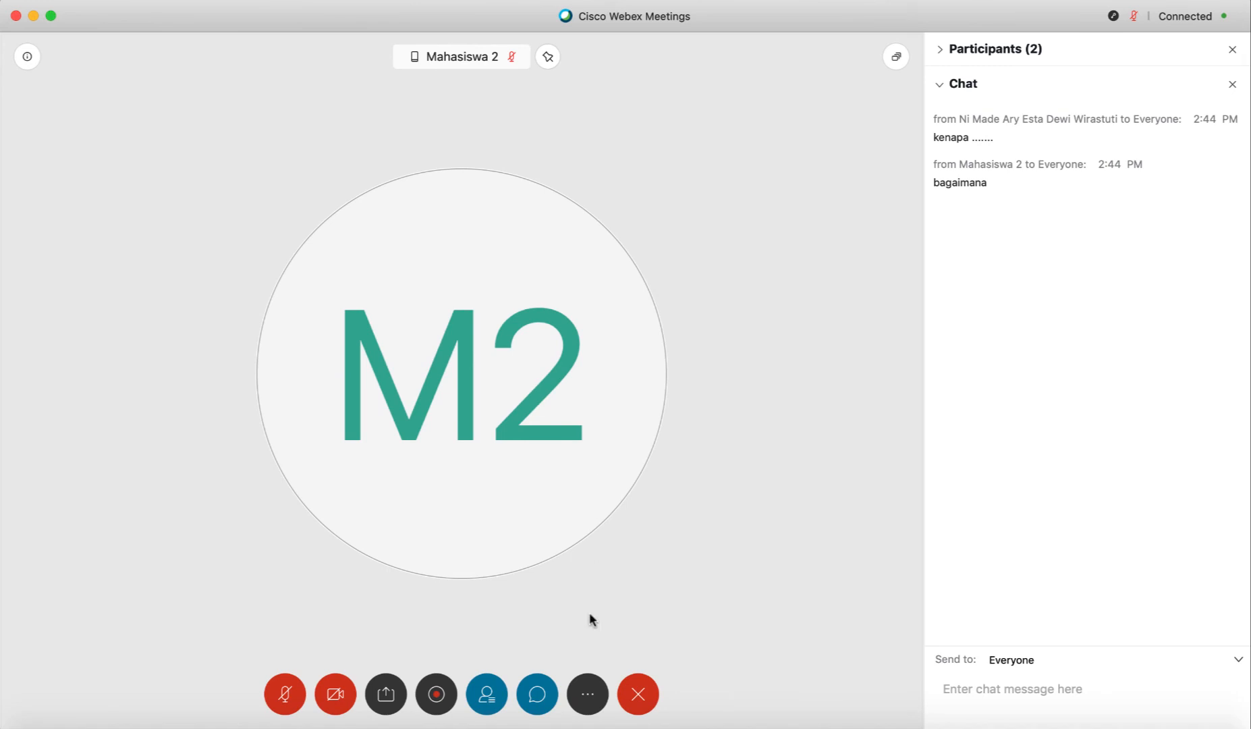
End the meeting for all participants and confirm End Meeting
left_click(638, 695)
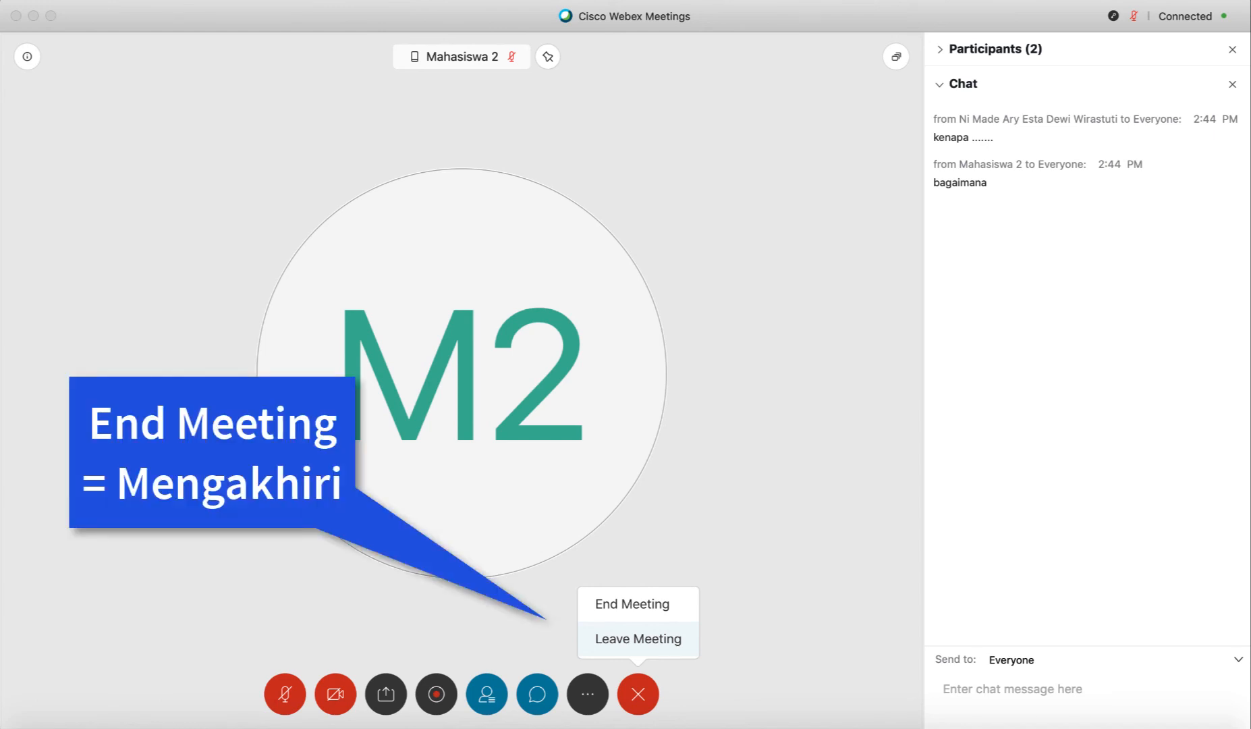
left_click(638, 609)
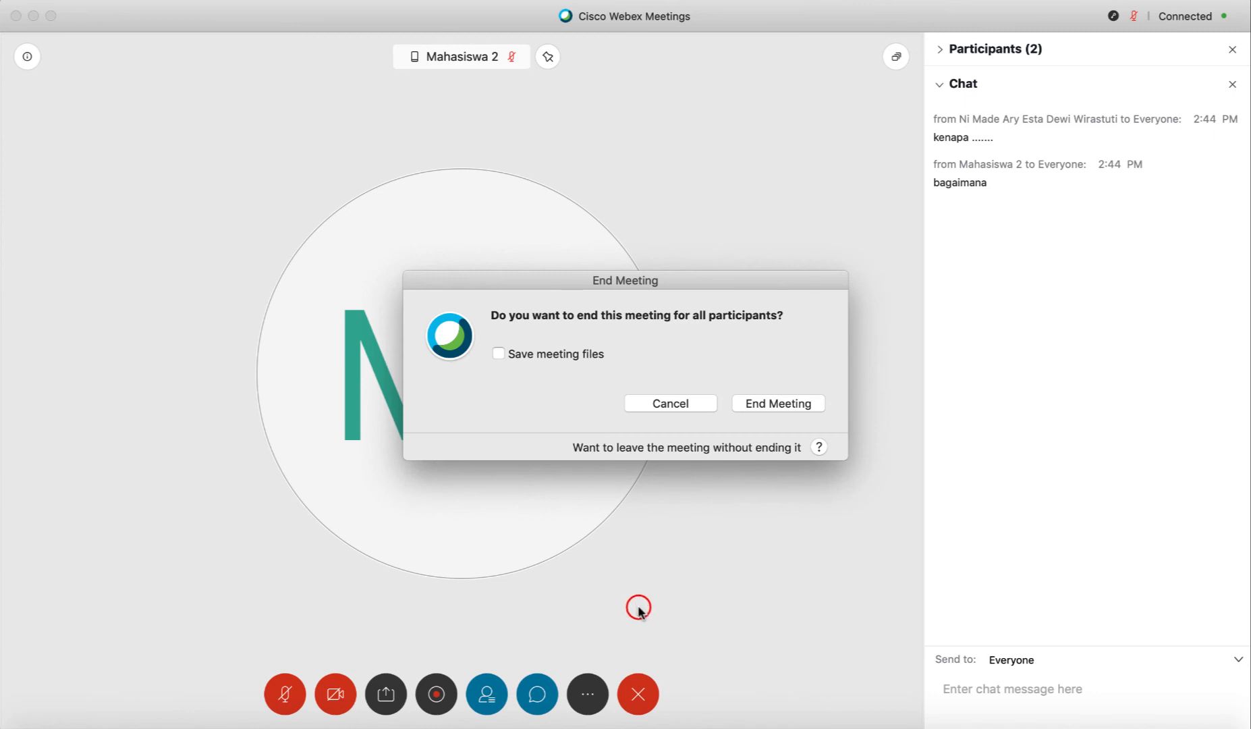
left_click(772, 405)
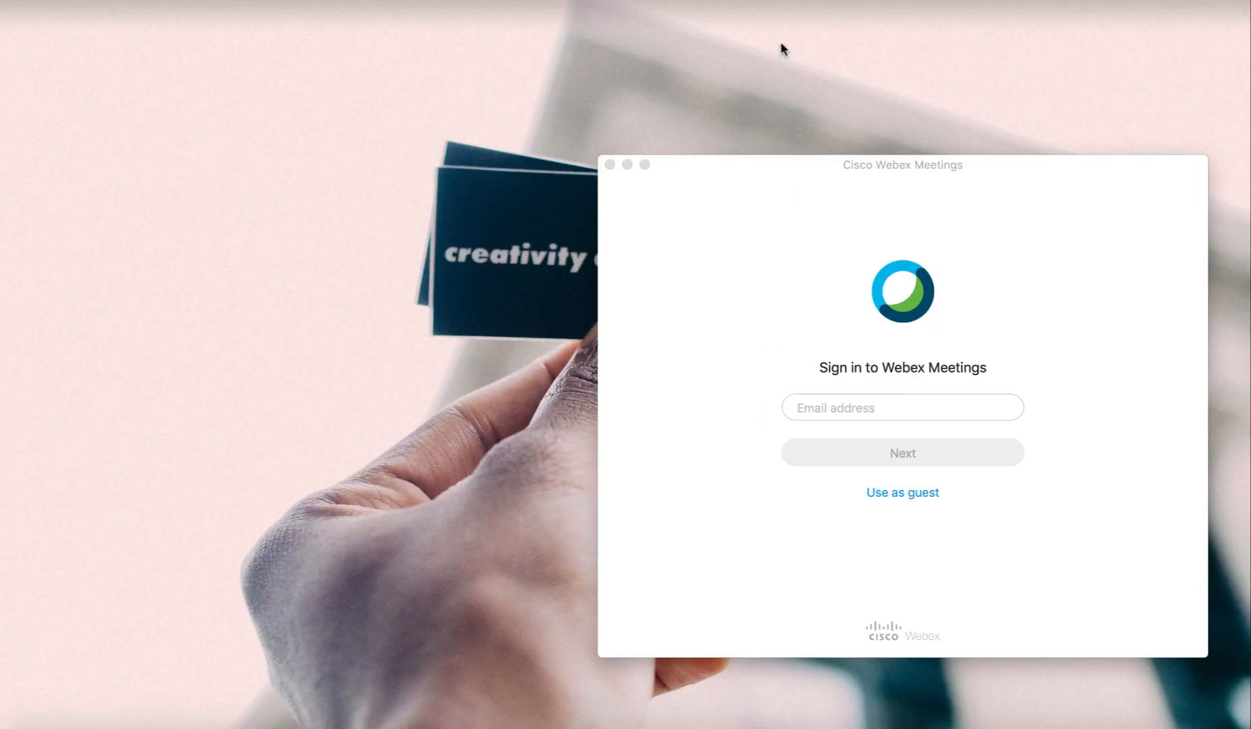